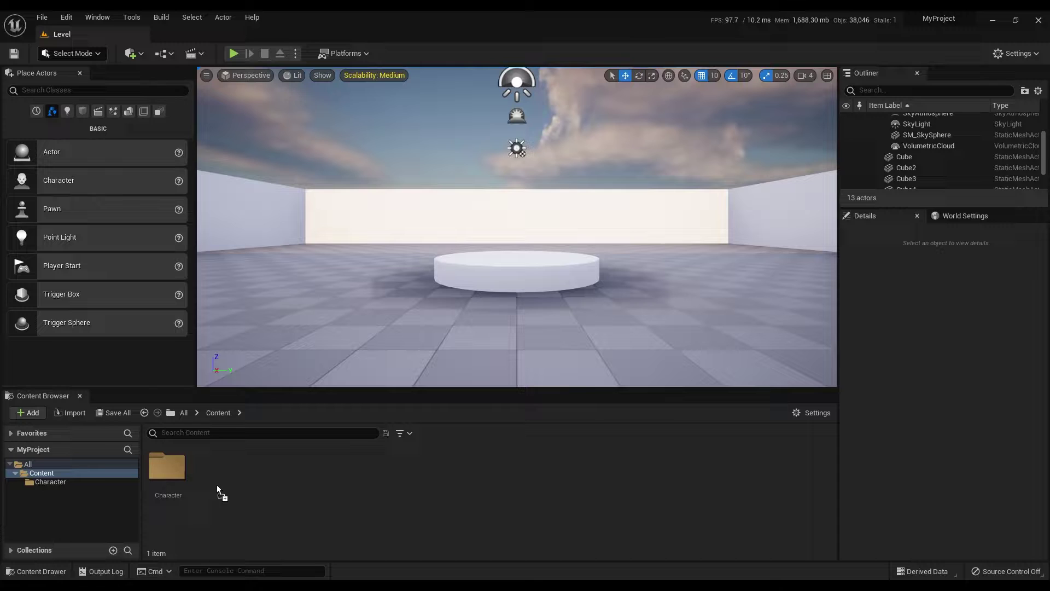
# Import the Smoke_Alpha02 image into the Content folder and open it in the texture editor.
pyautogui.moveTo(248, 486); pyautogui.dragTo(248, 486)
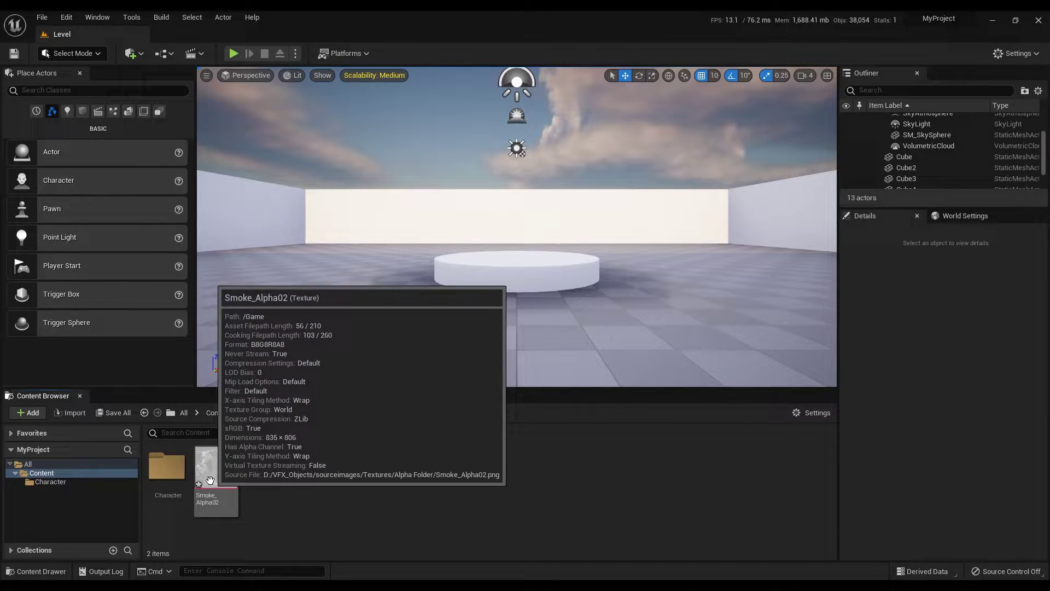
pyautogui.doubleClick(228, 486)
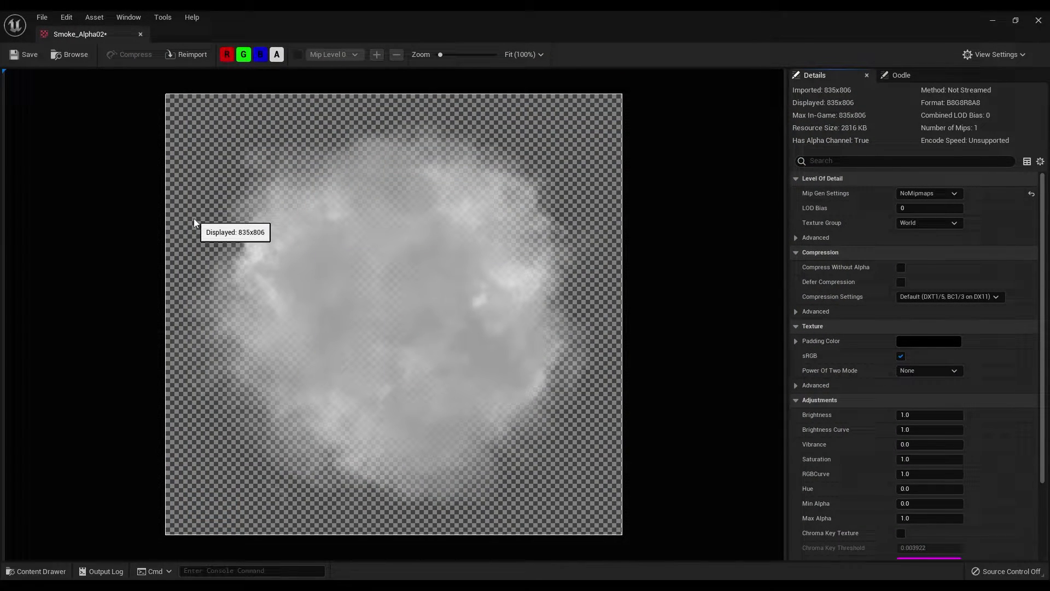
# Close the texture editor, add a new material named Smoke_MAT in Content, and open it.
pyautogui.click(1039, 21)
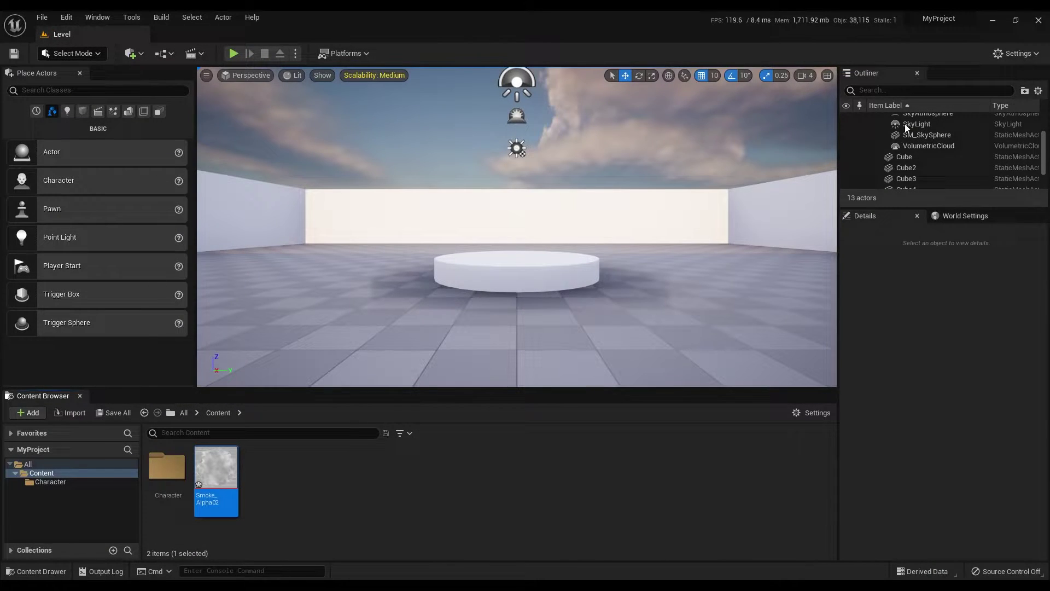
pyautogui.click(282, 475)
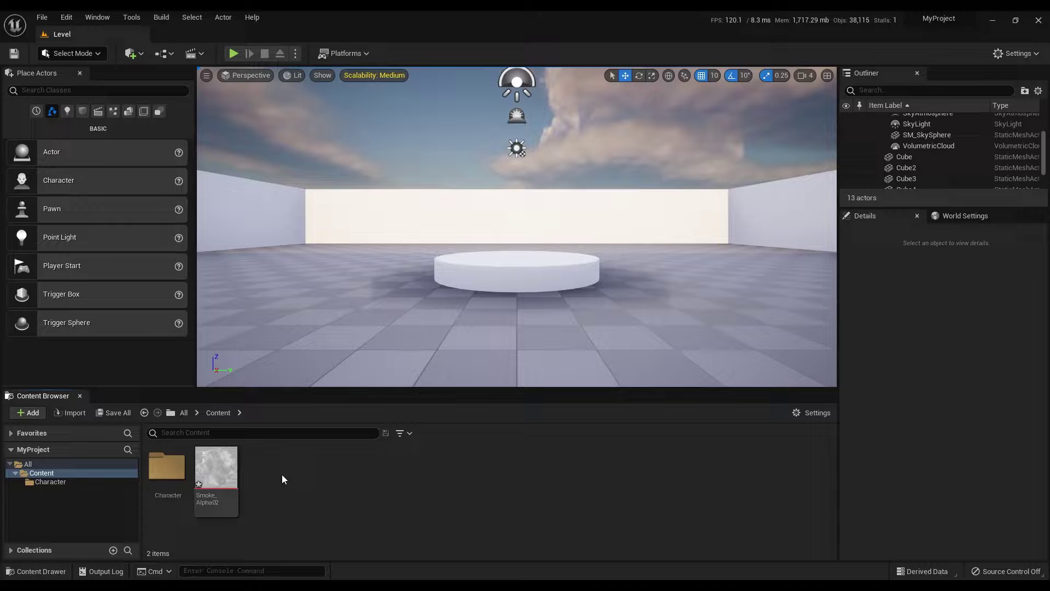
pyautogui.rightClick(282, 476)
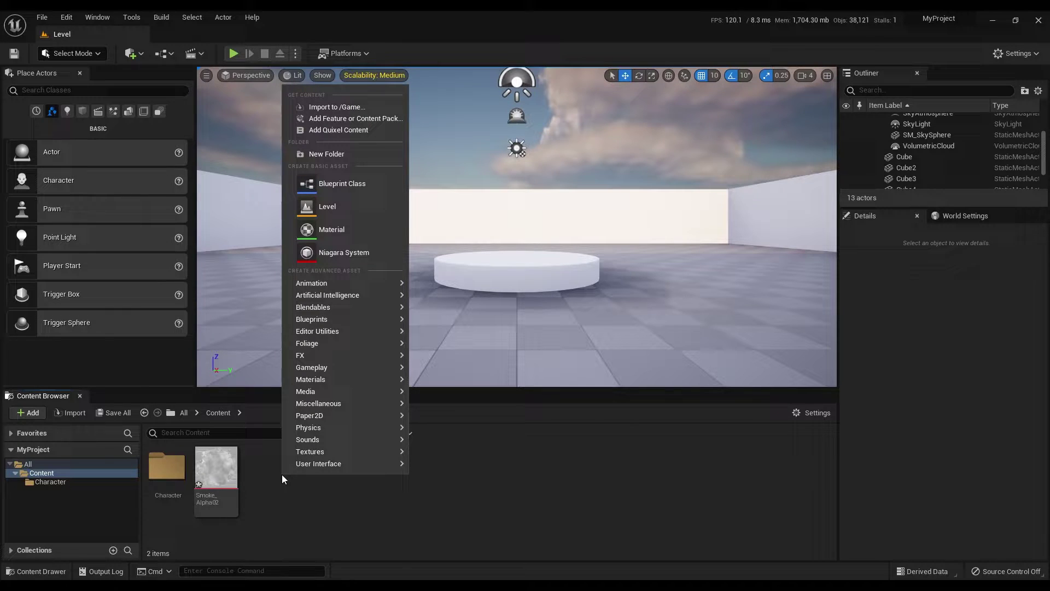
pyautogui.click(386, 231)
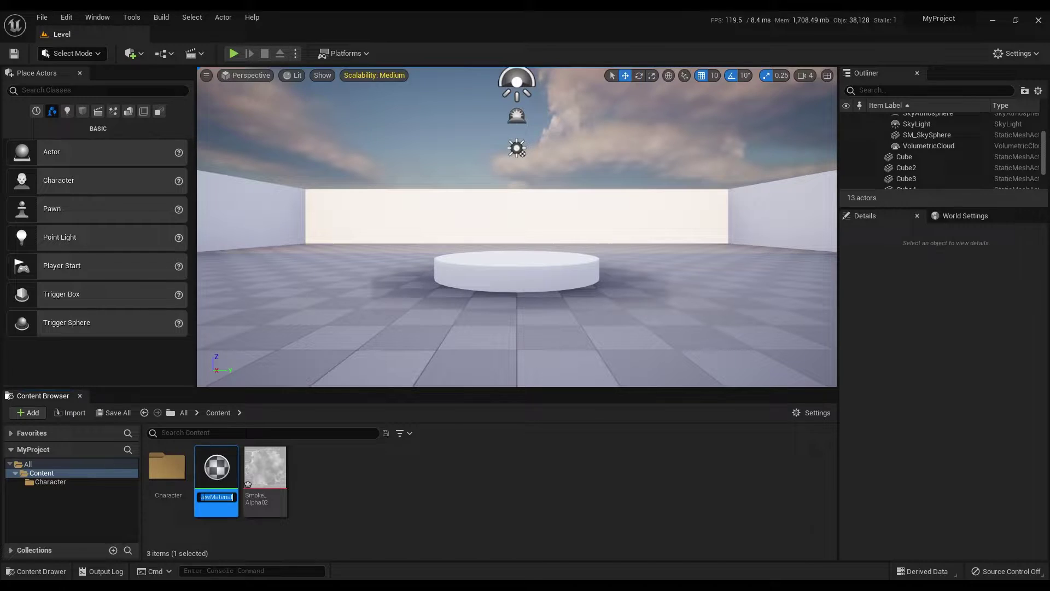
pyautogui.write('S')
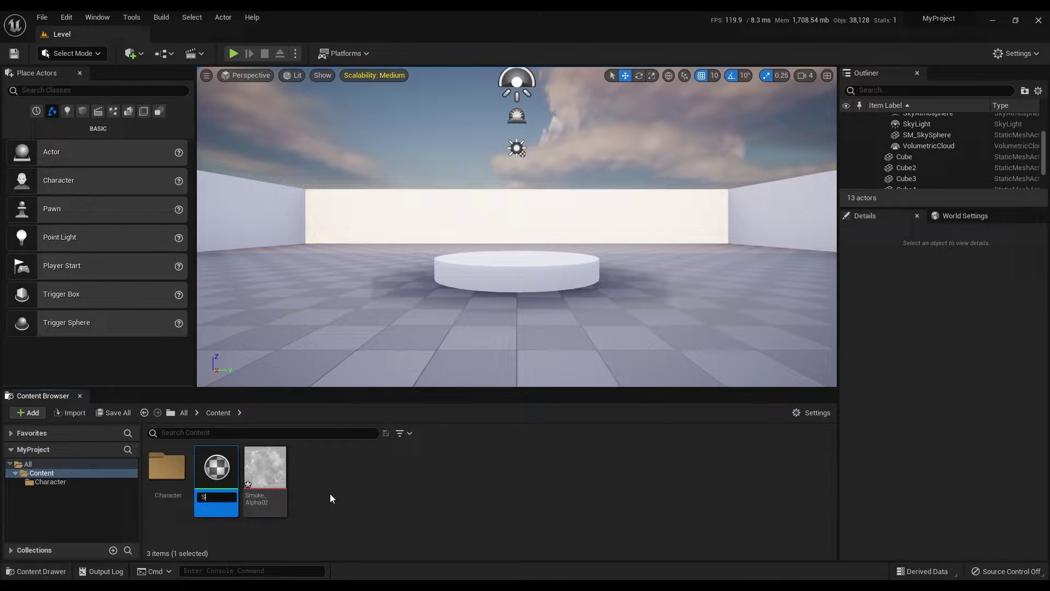
pyautogui.write('moke_MAT')
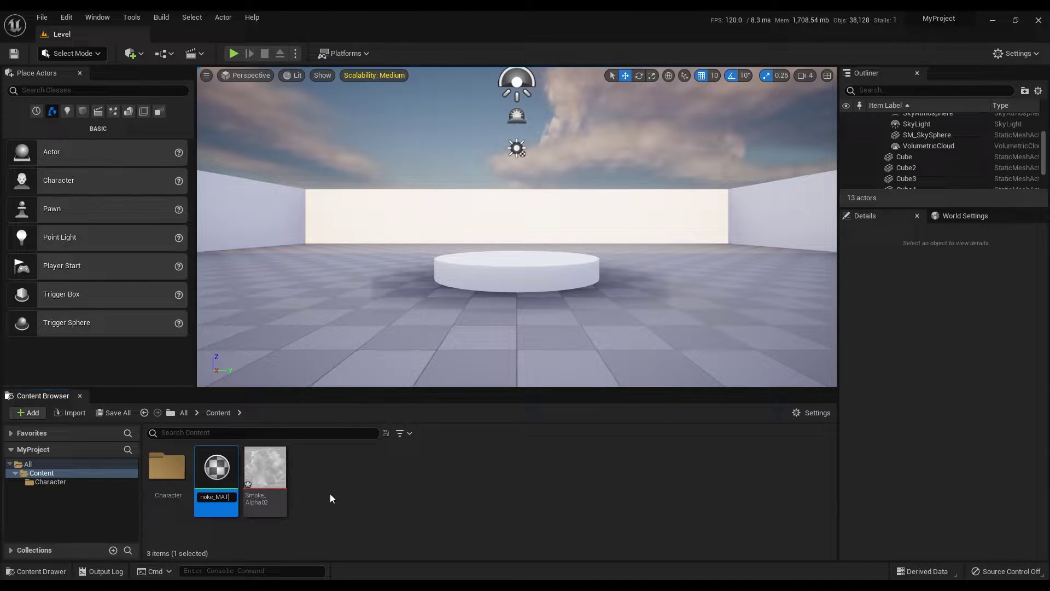
pyautogui.press('Return')
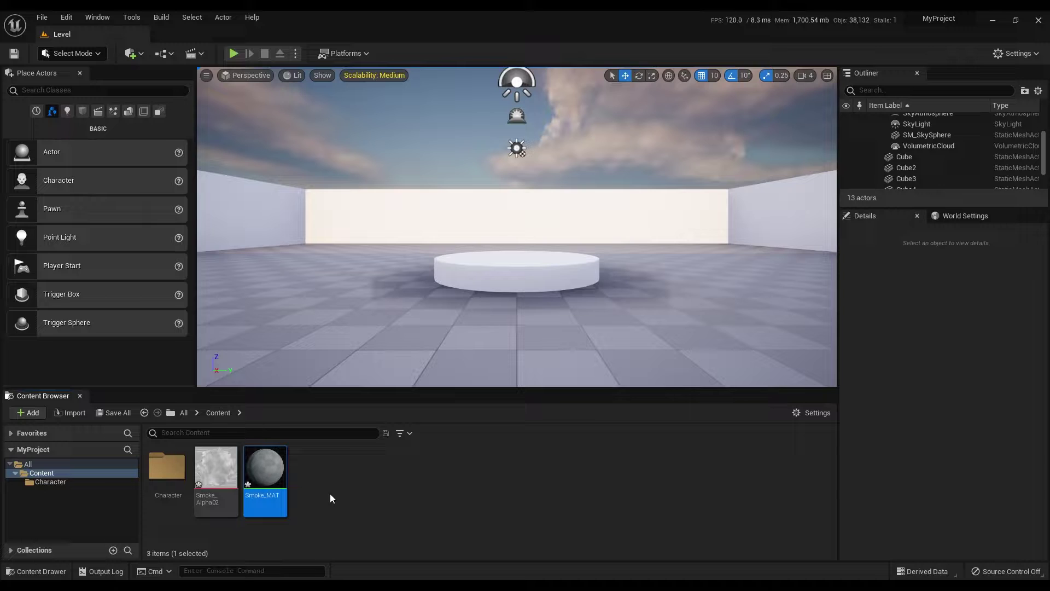
pyautogui.doubleClick(272, 471)
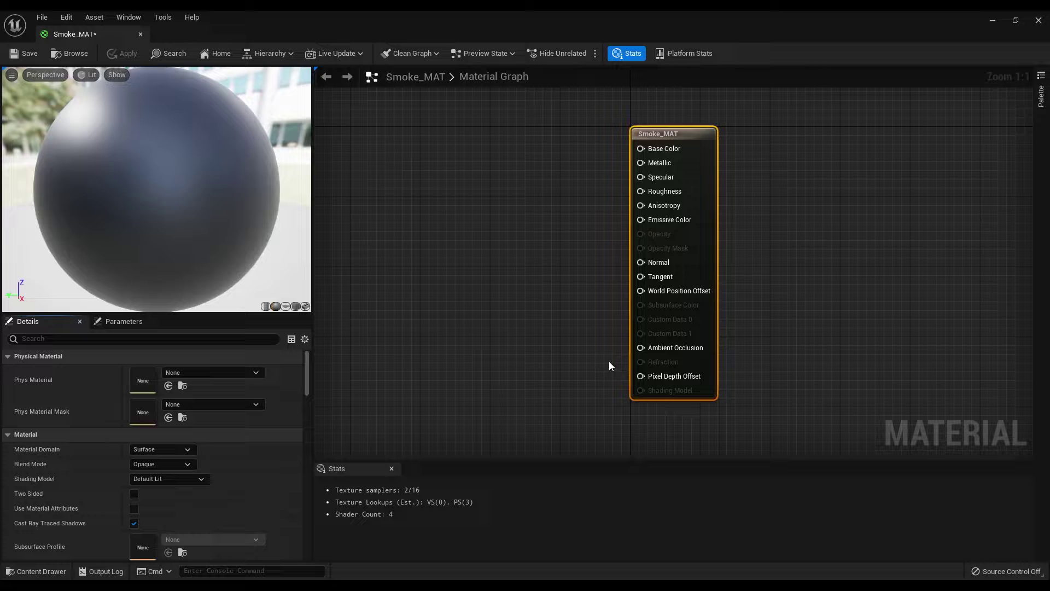
# Preview Smoke_MAT on a plane and set Blend Mode Translucent, Shading Model Unlit, Two Sided on.
pyautogui.click(285, 307)
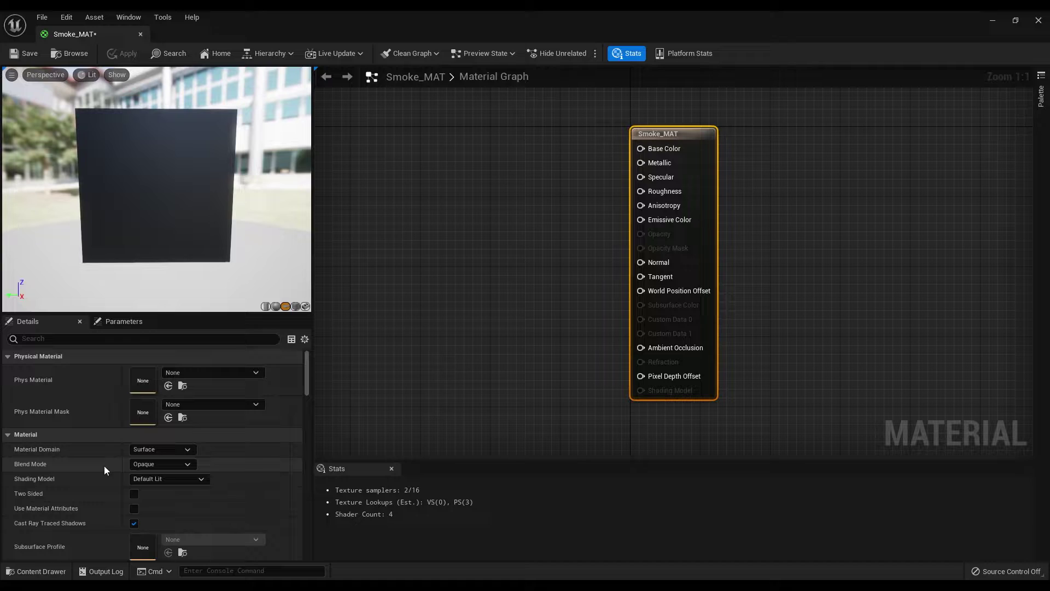
pyautogui.click(153, 464)
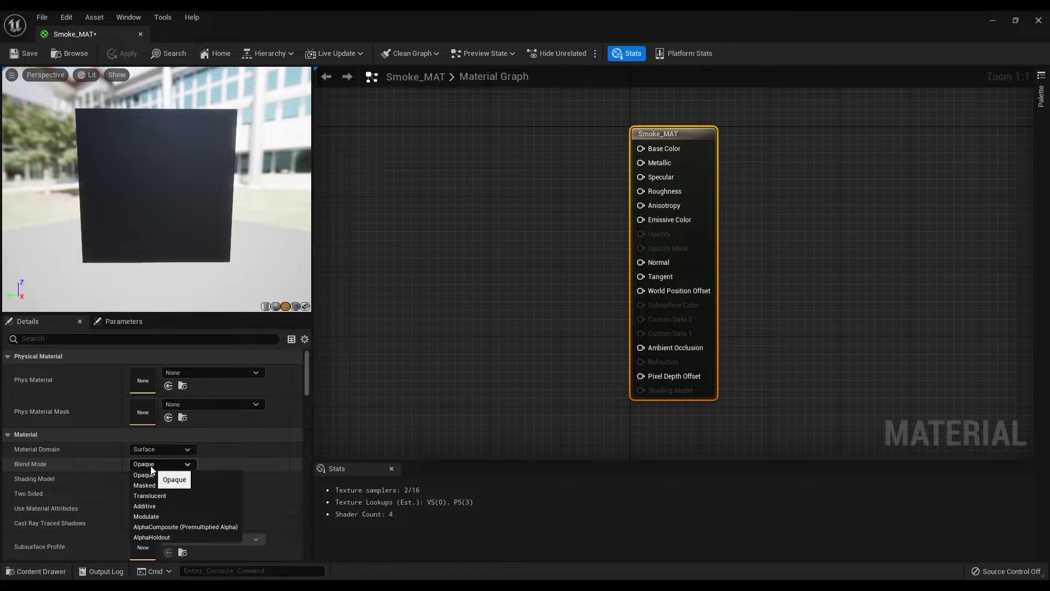
pyautogui.click(177, 498)
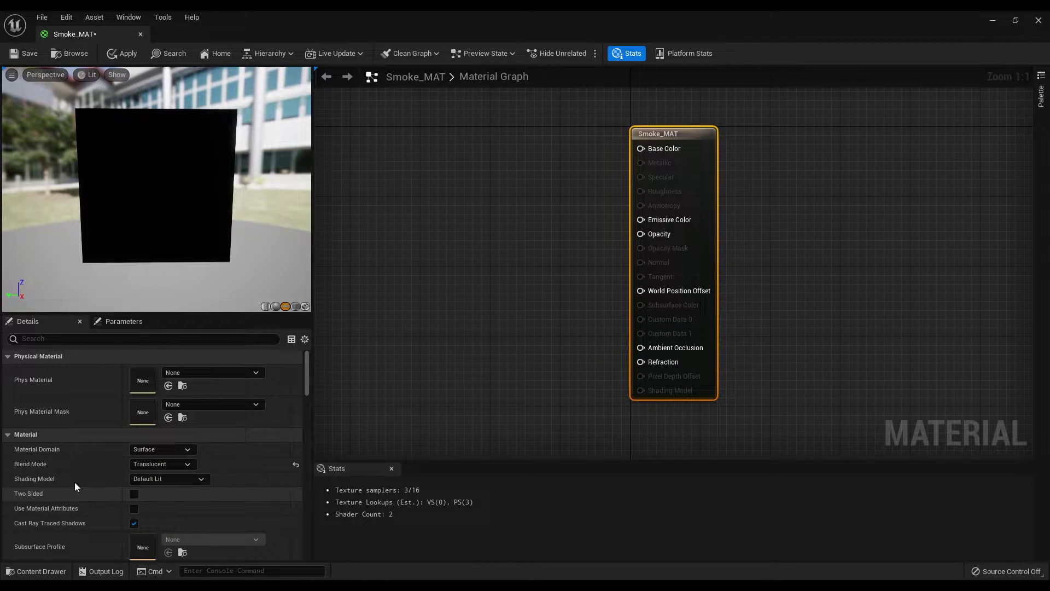
pyautogui.click(137, 479)
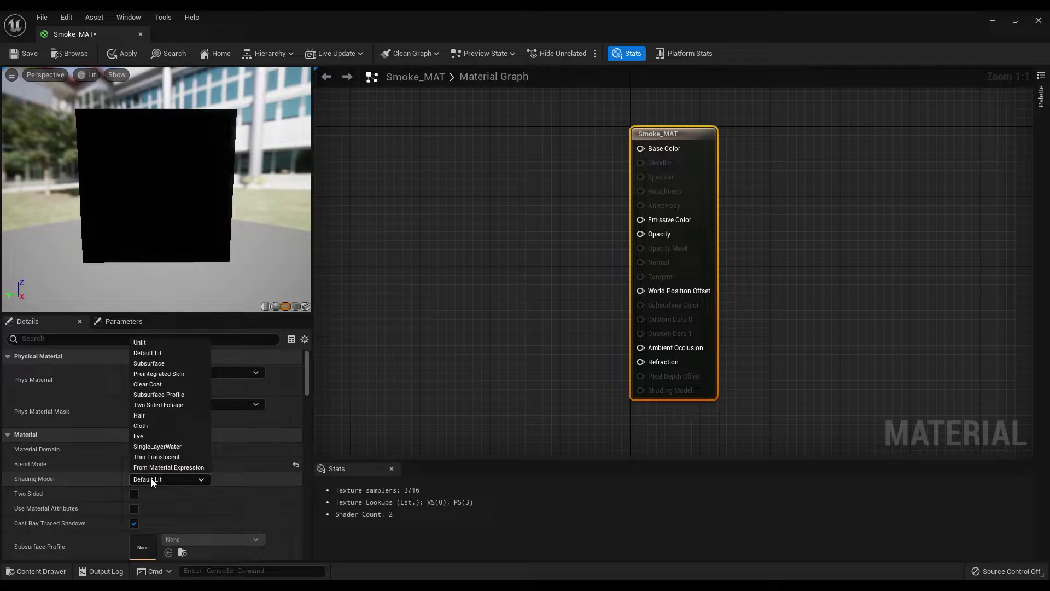
pyautogui.click(174, 345)
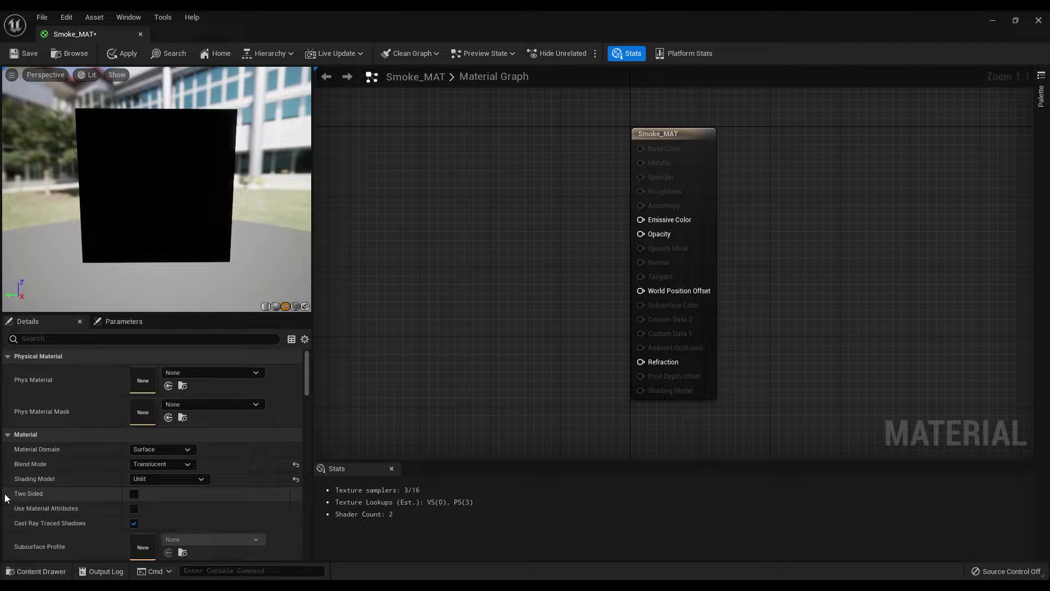
pyautogui.click(134, 494)
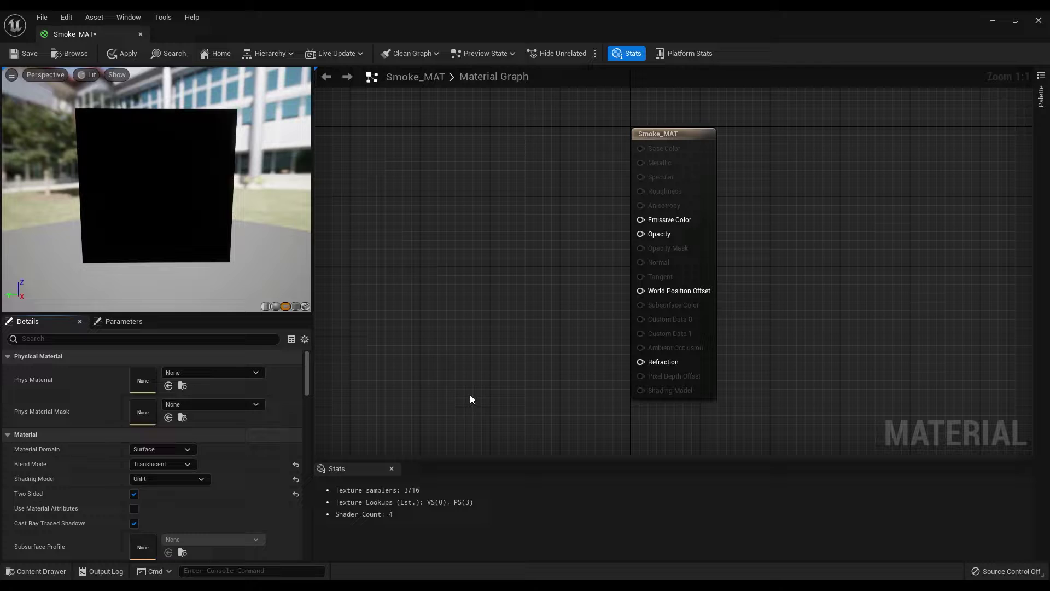
pyautogui.moveTo(427, 368); pyautogui.dragTo(504, 363, button='right')
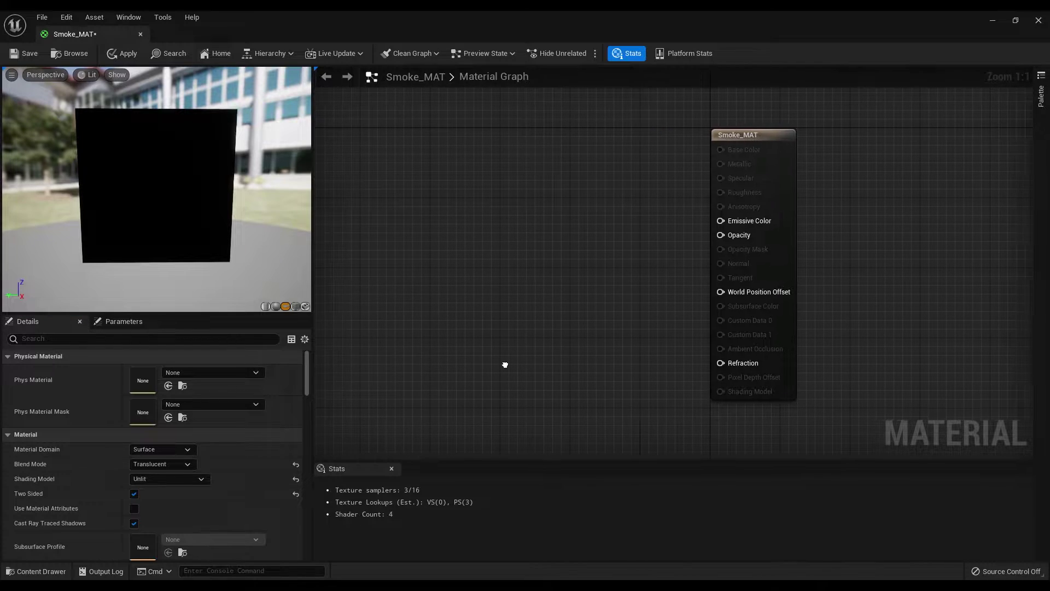
# Add a Texture Sample node to the graph and assign Smoke_Alpha02 as its texture.
pyautogui.rightClick(450, 294)
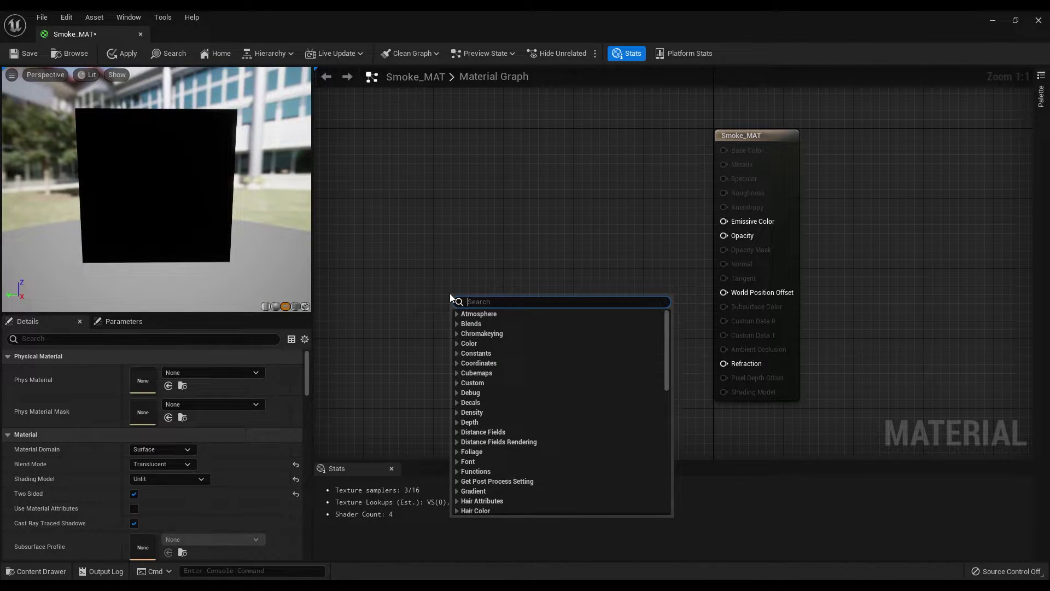
pyautogui.write('TEXTURE SAMPLE')
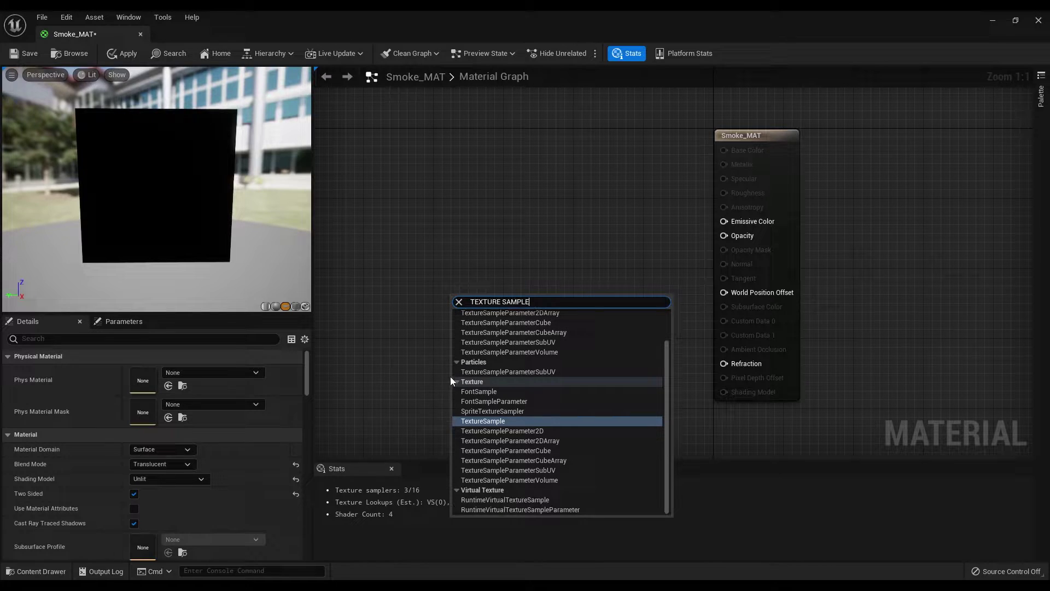
pyautogui.click(512, 420)
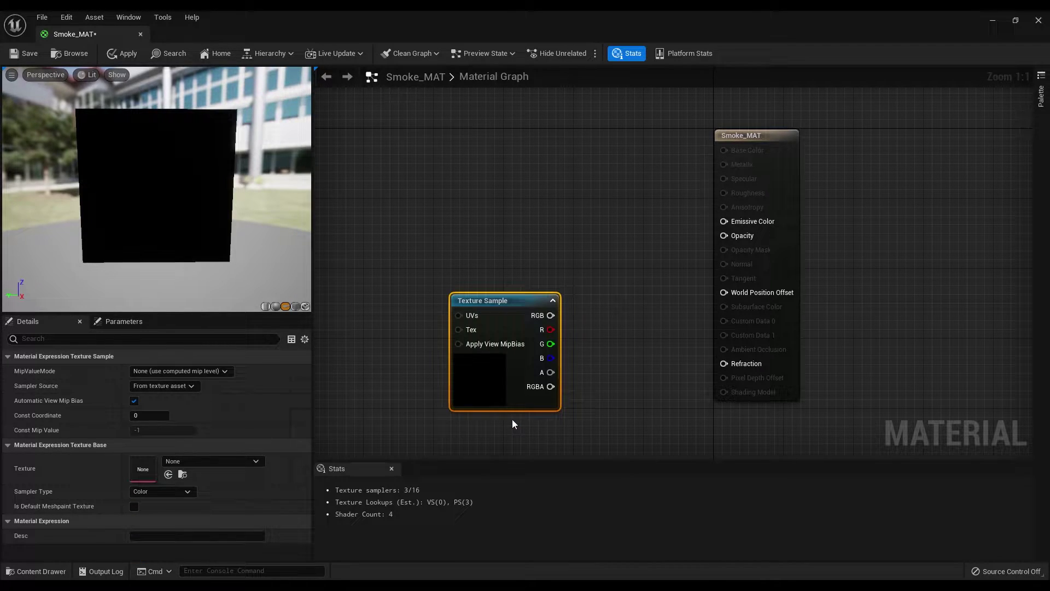
pyautogui.moveTo(511, 305); pyautogui.dragTo(520, 282)
pyautogui.moveTo(589, 328); pyautogui.dragTo(557, 322, button='right')
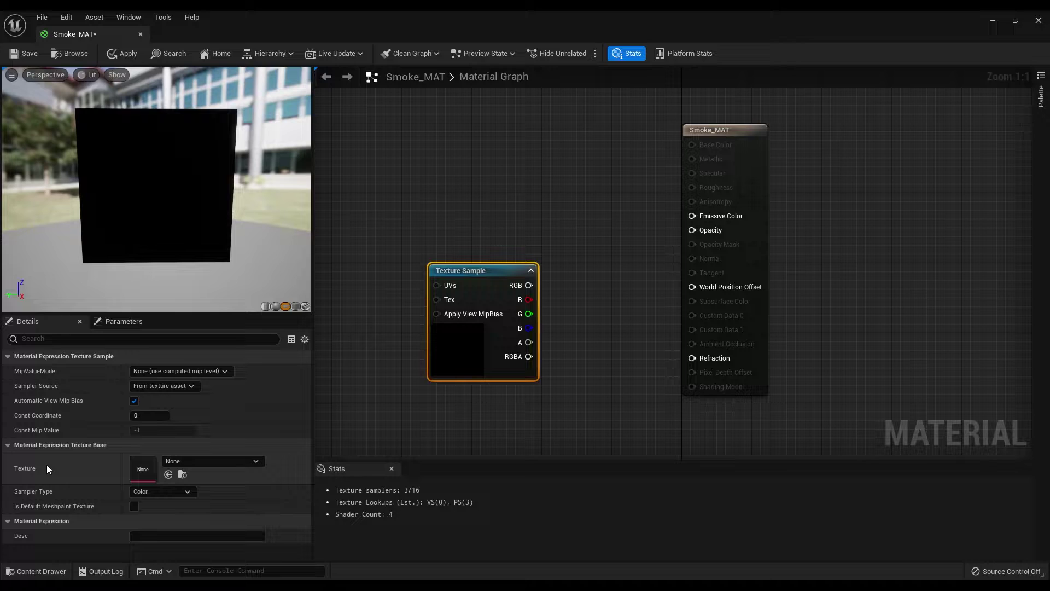
pyautogui.click(189, 462)
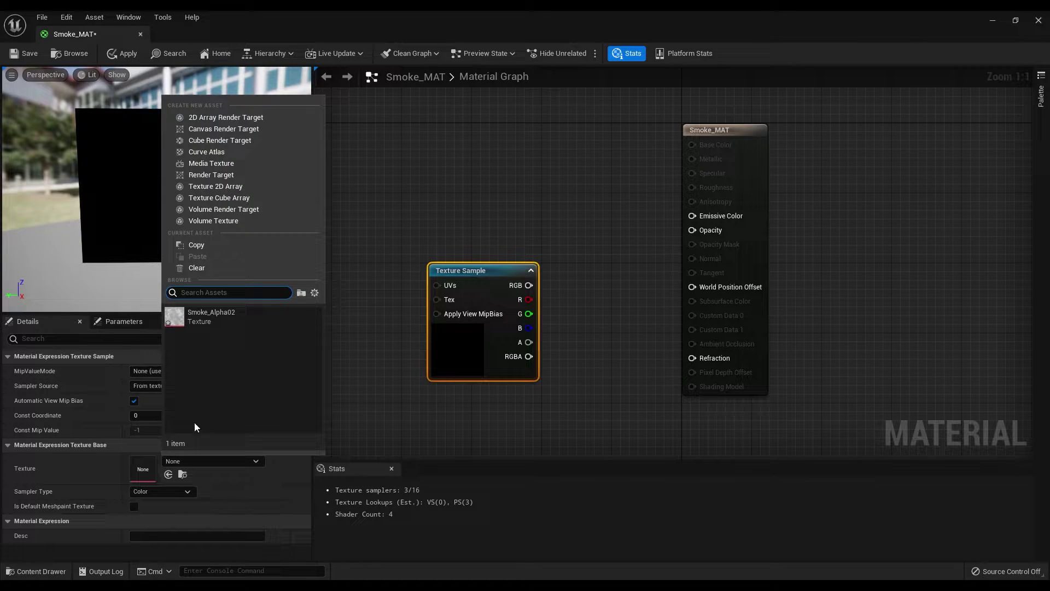
pyautogui.click(262, 319)
pyautogui.moveTo(548, 219); pyautogui.dragTo(576, 222, button='right')
pyautogui.moveTo(529, 272); pyautogui.dragTo(458, 271)
pyautogui.moveTo(577, 252); pyautogui.dragTo(588, 266, button='right')
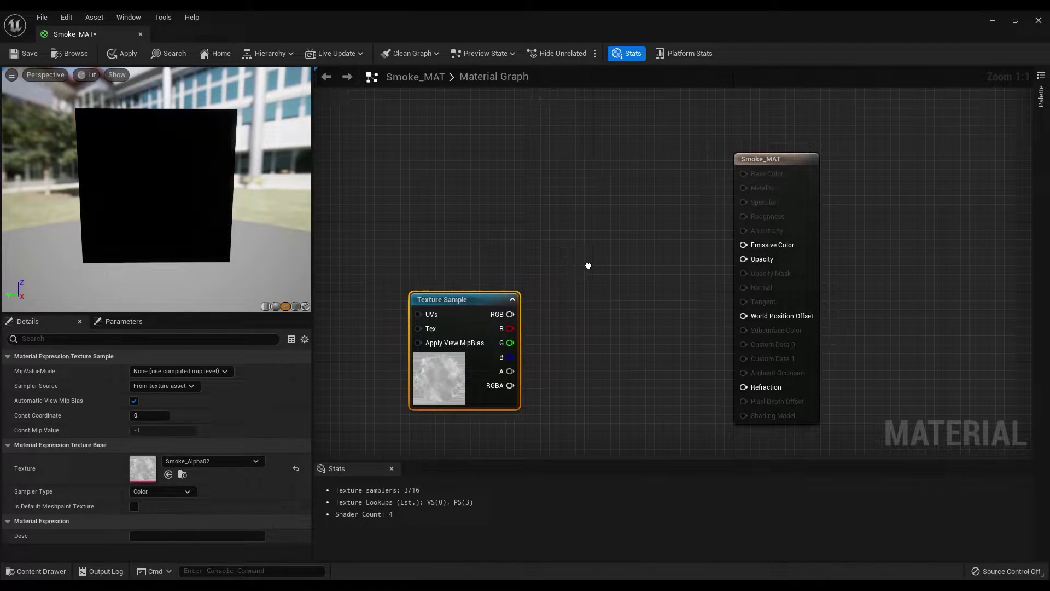
# Add a Particle Color node above the Texture Sample node.
pyautogui.click(563, 254)
pyautogui.rightClick(490, 201)
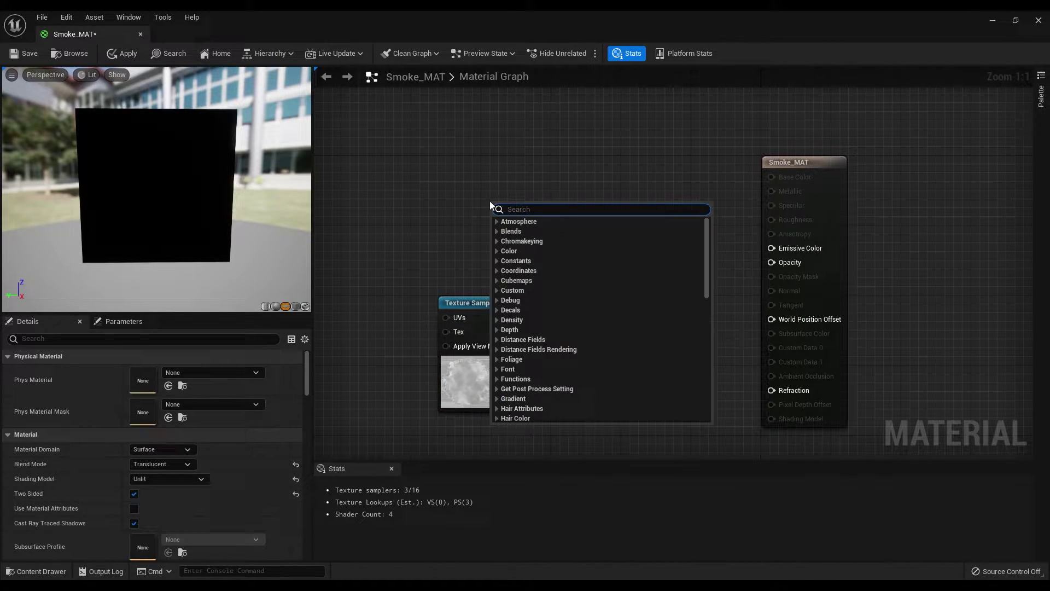
pyautogui.write('partic')
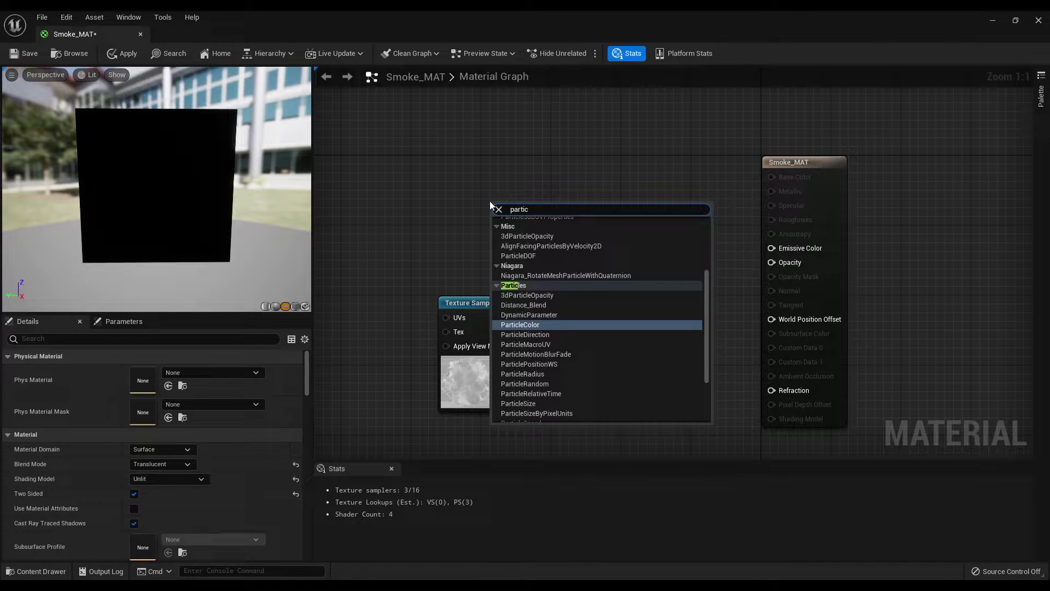
pyautogui.click(565, 325)
pyautogui.moveTo(519, 212); pyautogui.dragTo(521, 169)
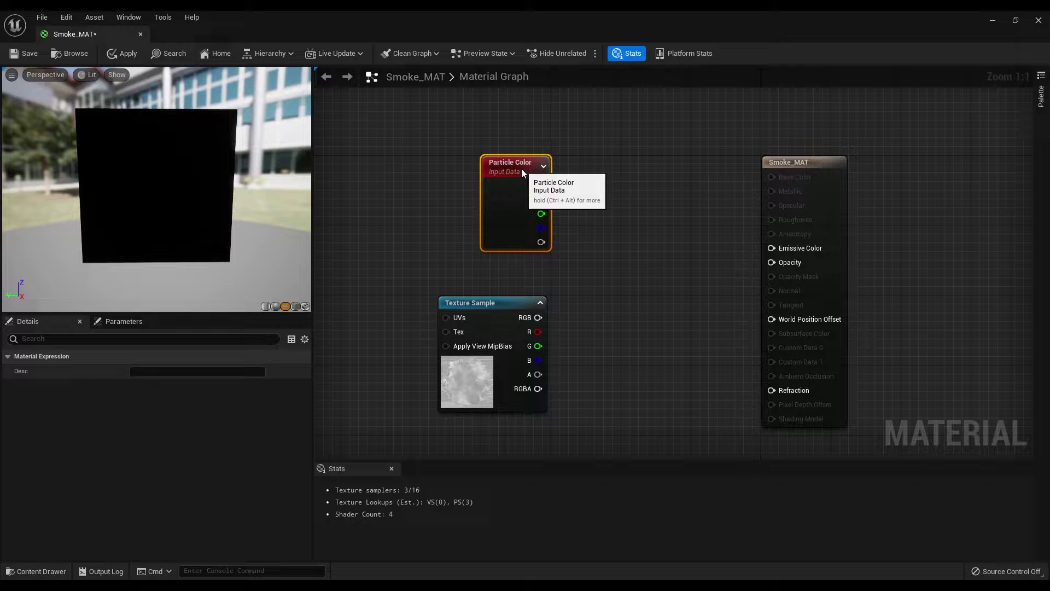
pyautogui.moveTo(615, 195); pyautogui.dragTo(582, 192, button='right')
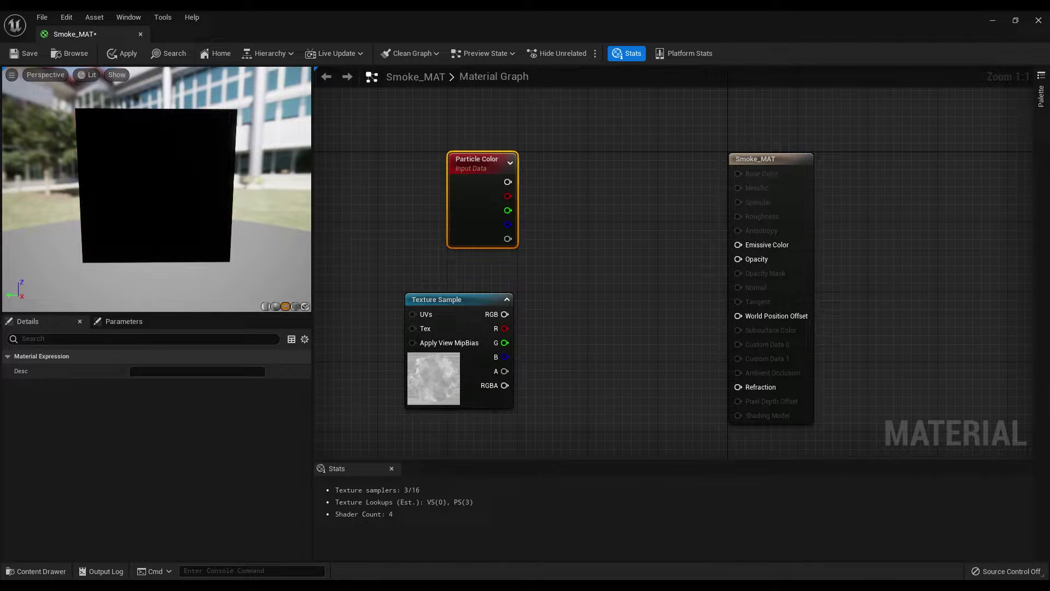
pyautogui.moveTo(593, 232); pyautogui.dragTo(556, 195, button='right')
# Add a Multiply node and duplicate it, placing the second Multiply below the first.
pyautogui.rightClick(557, 194)
pyautogui.write('multip')
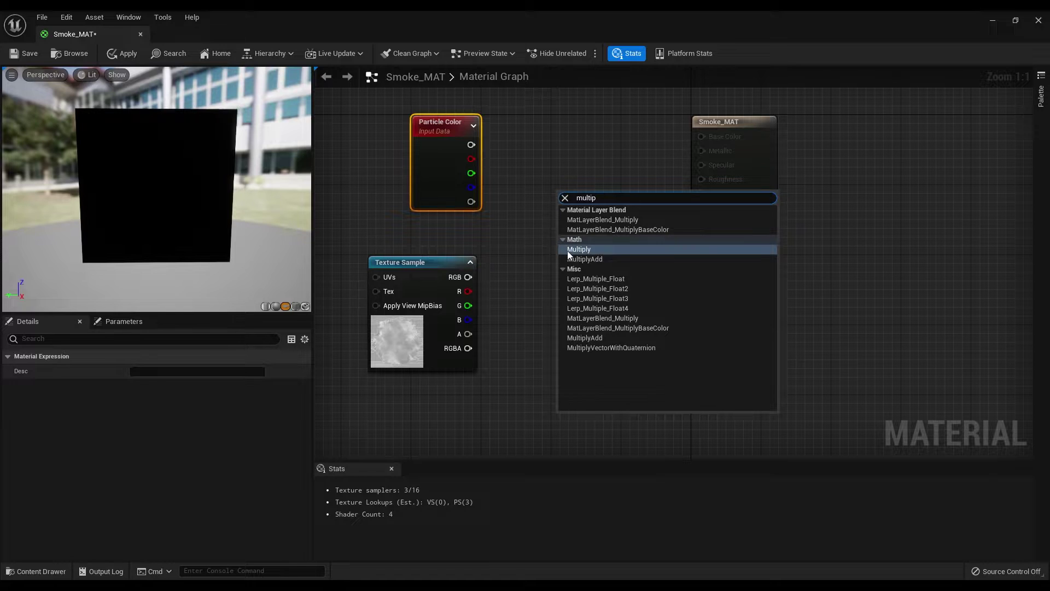
pyautogui.click(602, 249)
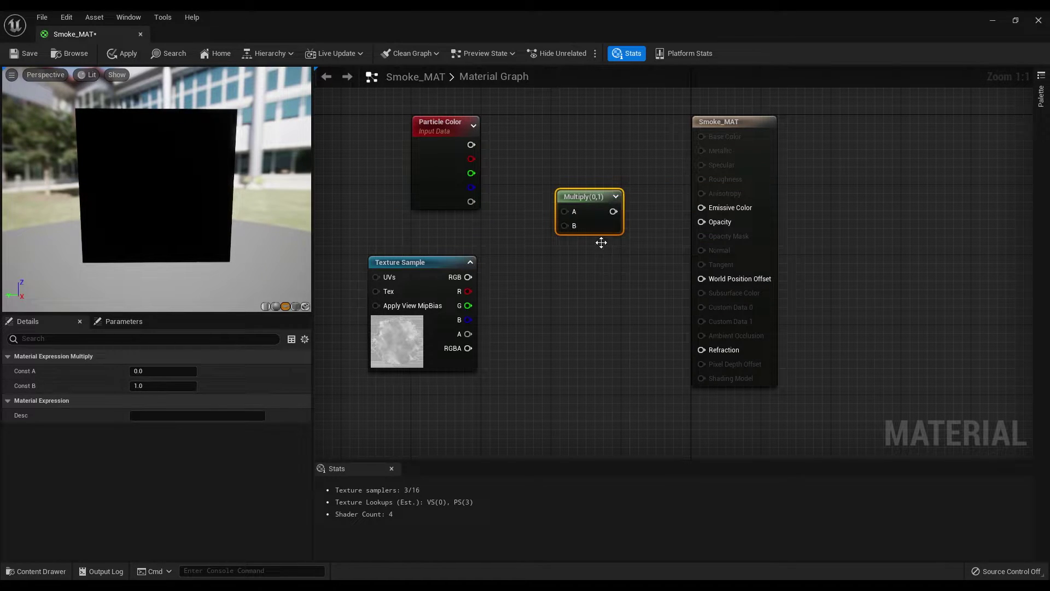
pyautogui.moveTo(600, 240)
pyautogui.mouseDown(button='right')
pyautogui.moveTo(574, 258)
pyautogui.moveTo(594, 257)
pyautogui.mouseUp(button='right')
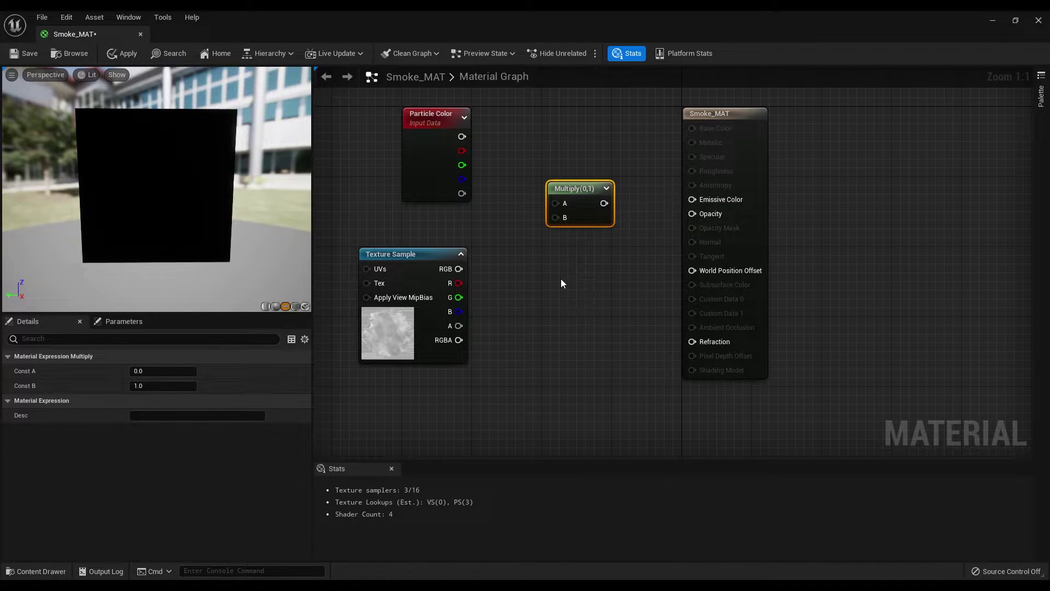
pyautogui.hotkey('ctrl', 'd')
pyautogui.moveTo(582, 280); pyautogui.dragTo(575, 259)
pyautogui.click(581, 314)
pyautogui.moveTo(582, 307)
pyautogui.mouseDown(button='right')
pyautogui.moveTo(569, 322)
pyautogui.moveTo(589, 334)
pyautogui.moveTo(597, 320)
pyautogui.mouseUp(button='right')
pyautogui.click(544, 276)
pyautogui.click(553, 340)
pyautogui.moveTo(584, 203); pyautogui.dragTo(587, 180)
# Wire the Texture Sample and Particle Color alphas into the lower Multiply node.
pyautogui.click(653, 280)
pyautogui.moveTo(653, 280); pyautogui.dragTo(665, 280, button='right')
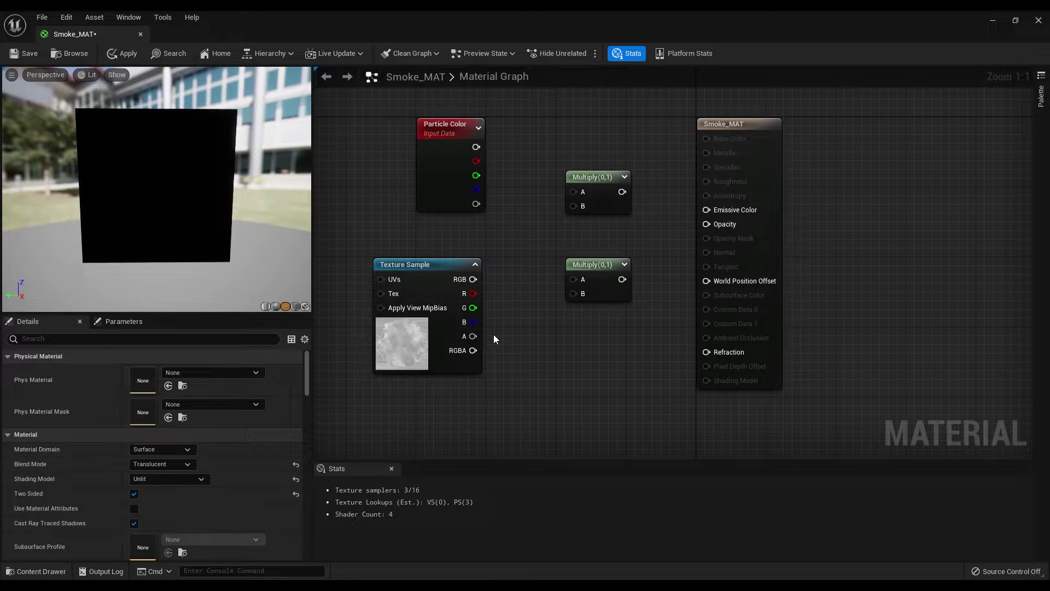
pyautogui.moveTo(473, 336); pyautogui.dragTo(573, 294)
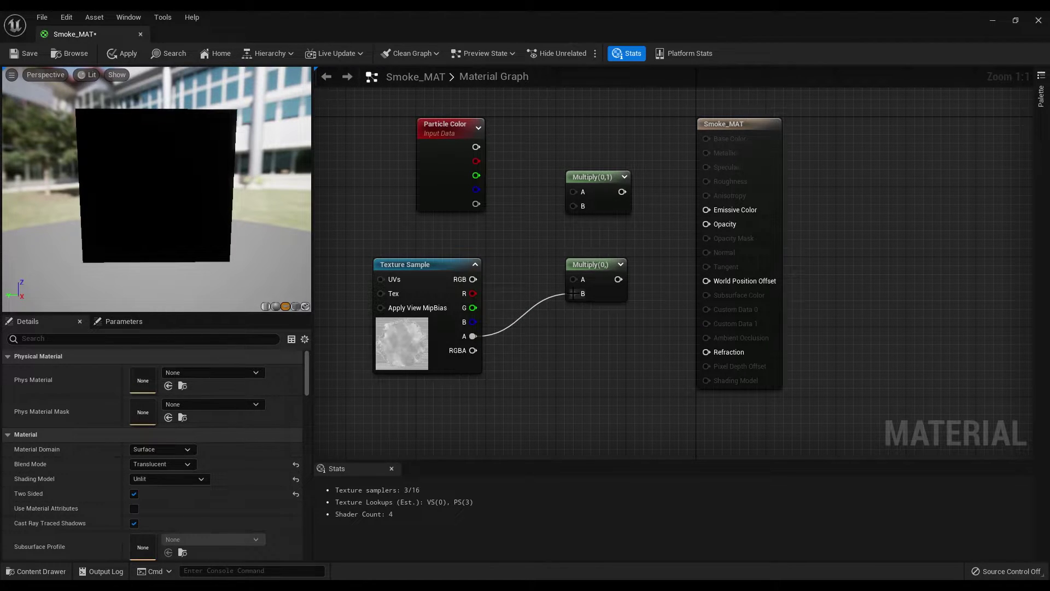
pyautogui.moveTo(476, 204); pyautogui.dragTo(707, 224)
pyautogui.moveTo(664, 182); pyautogui.dragTo(665, 204, button='right')
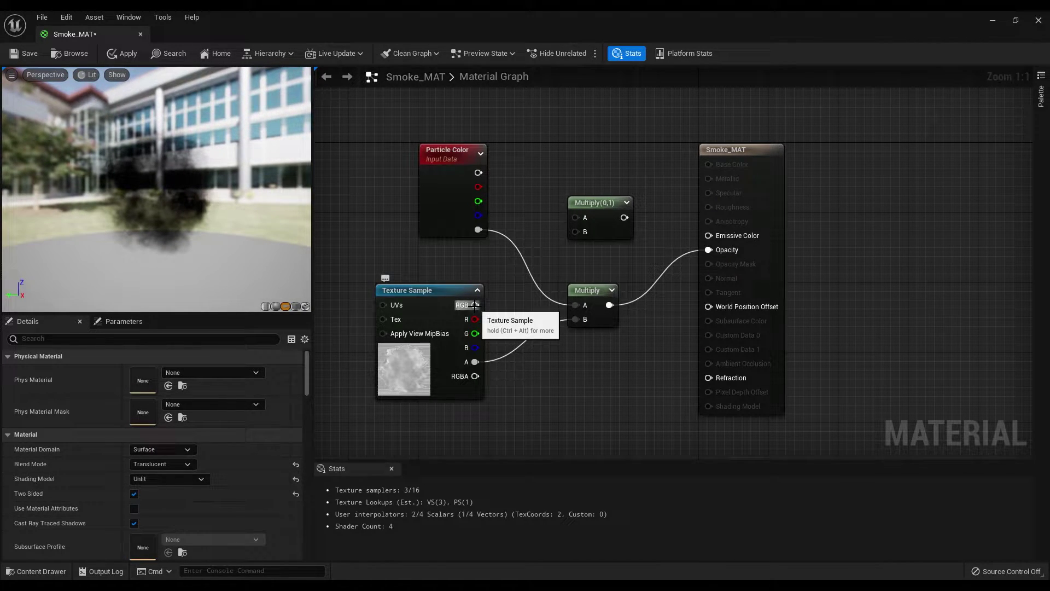
# Wire texture RGB and Particle Color RGB into the upper Multiply, then save Smoke_MAT.
pyautogui.moveTo(476, 306); pyautogui.dragTo(577, 231)
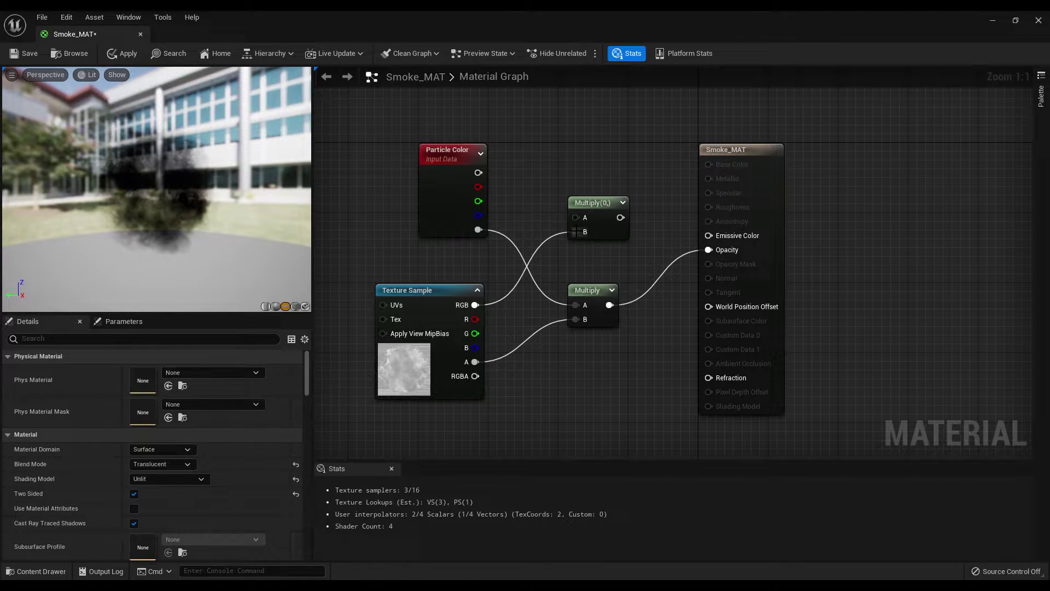
pyautogui.moveTo(478, 173); pyautogui.dragTo(708, 236)
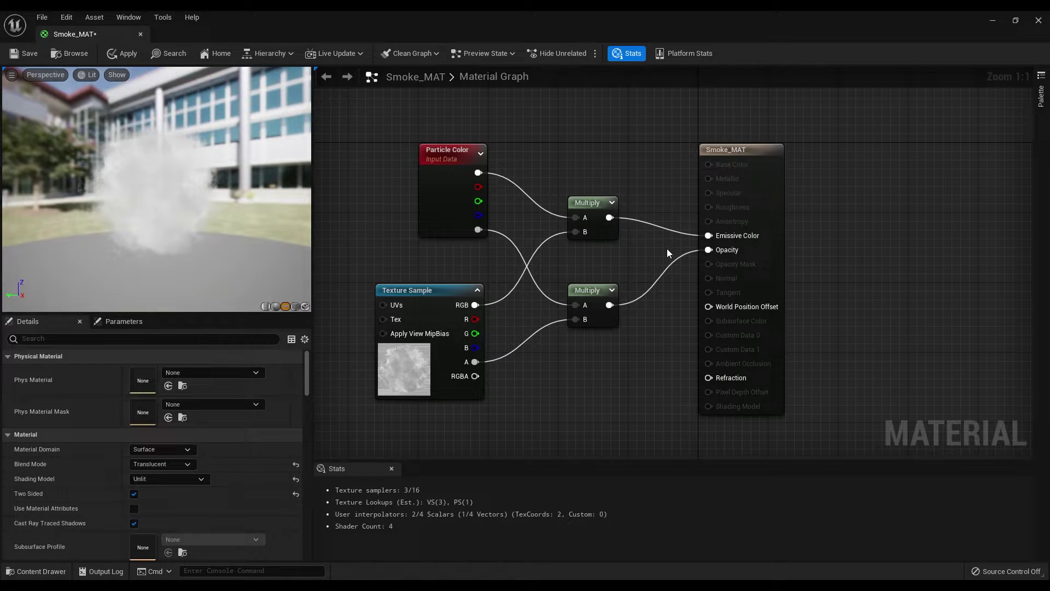
pyautogui.moveTo(126, 225); pyautogui.dragTo(153, 221)
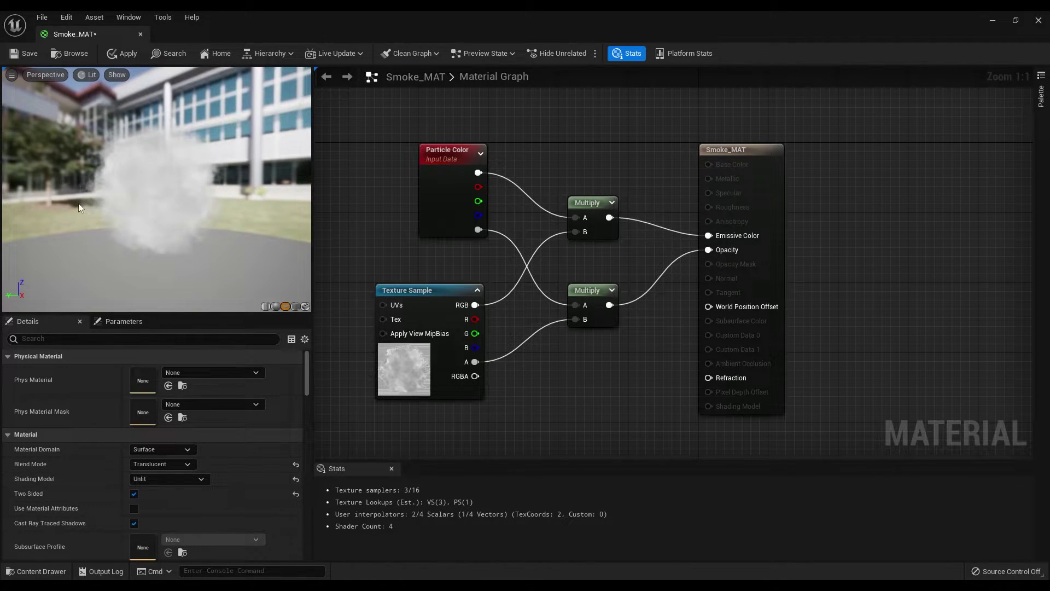
pyautogui.click(31, 54)
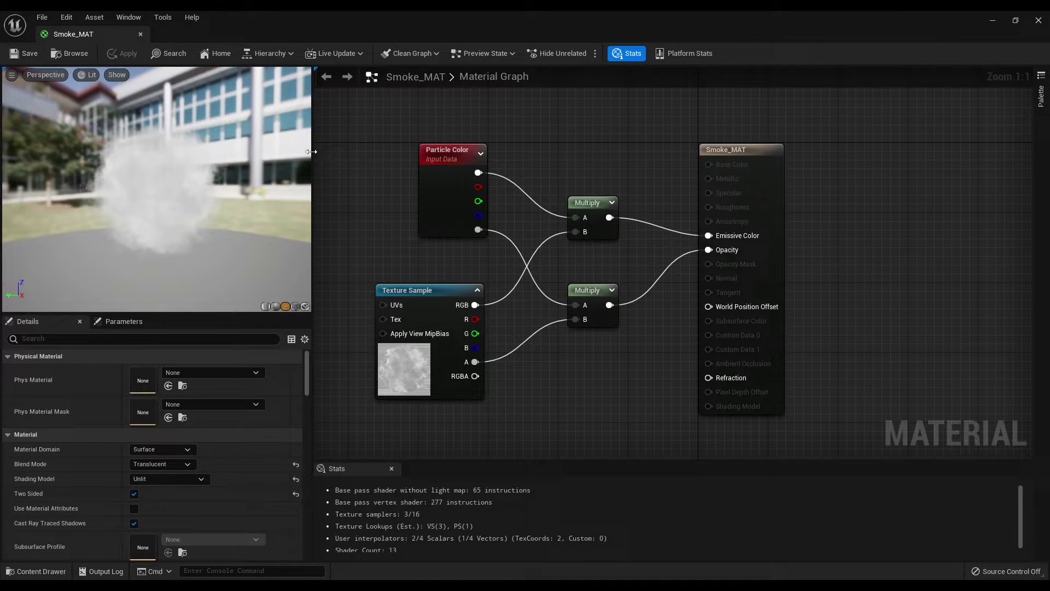
# Close the material editor and create a Niagara System from the Fountain emitter template, named Smoke_NS.
pyautogui.click(1038, 23)
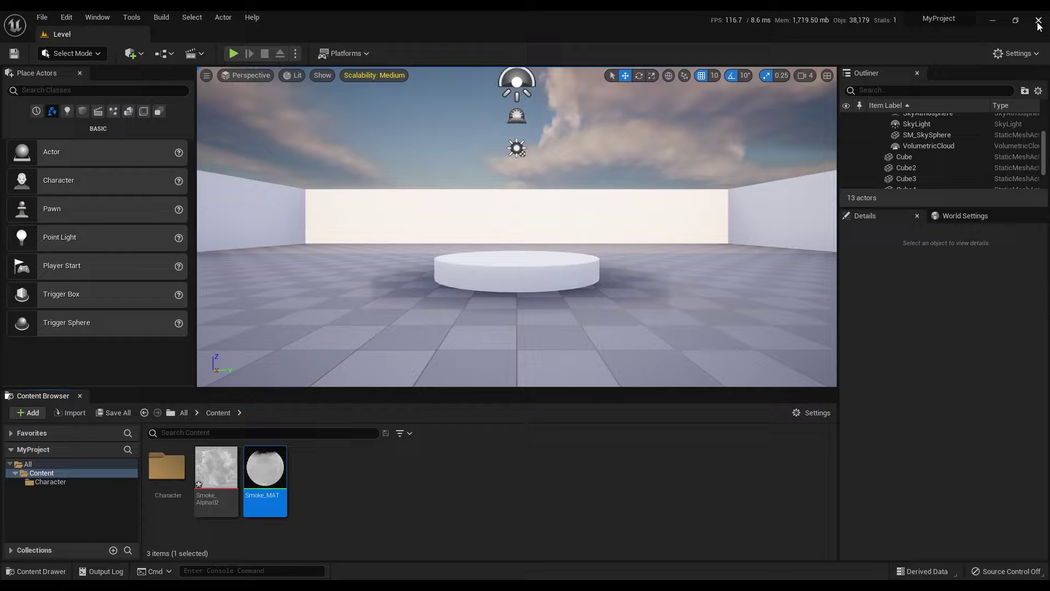
pyautogui.click(344, 490)
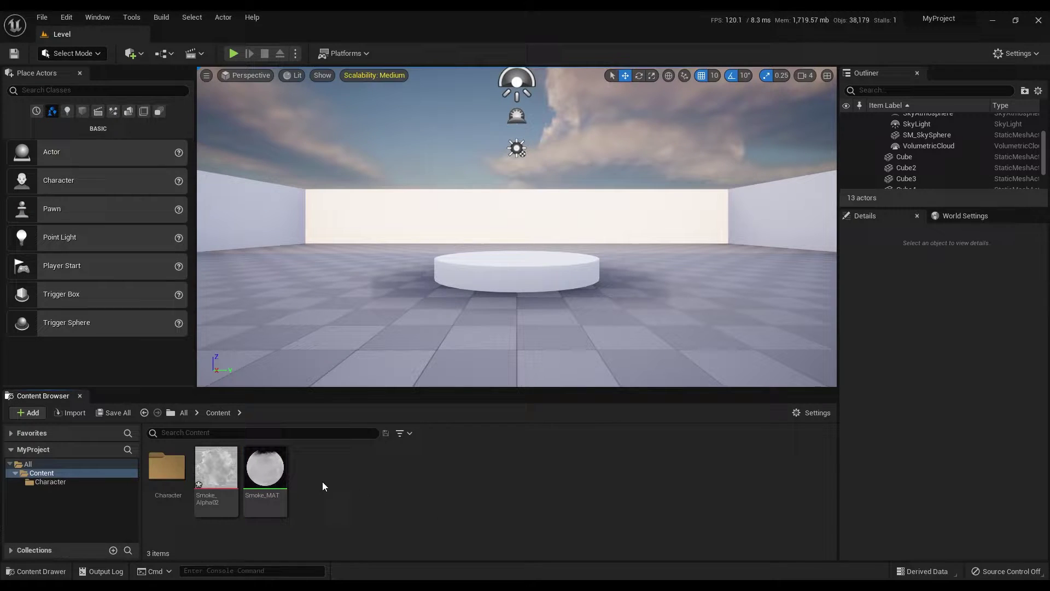
pyautogui.rightClick(323, 485)
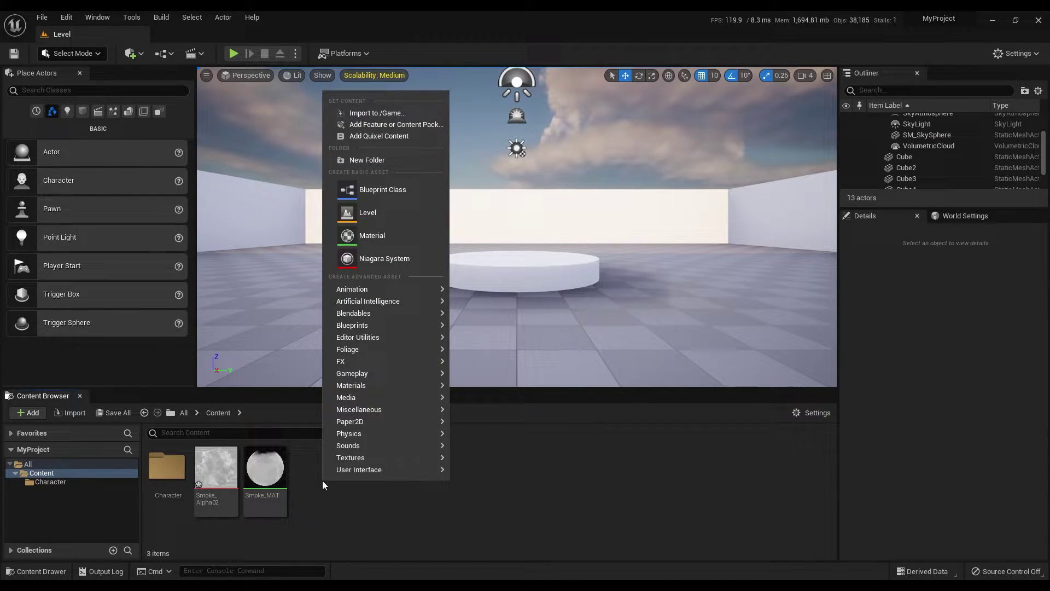
pyautogui.click(440, 267)
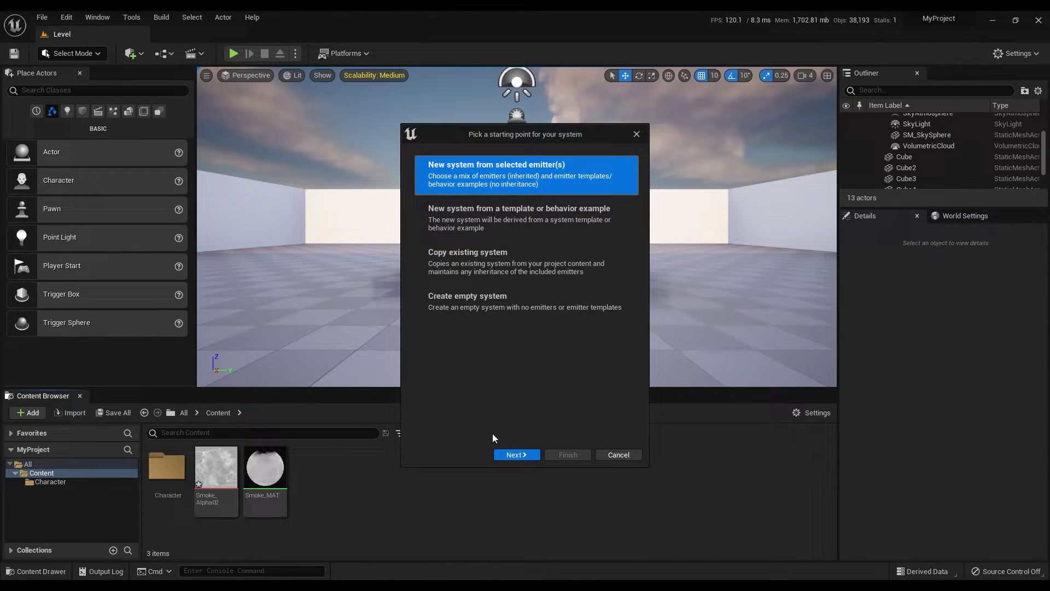
pyautogui.click(522, 455)
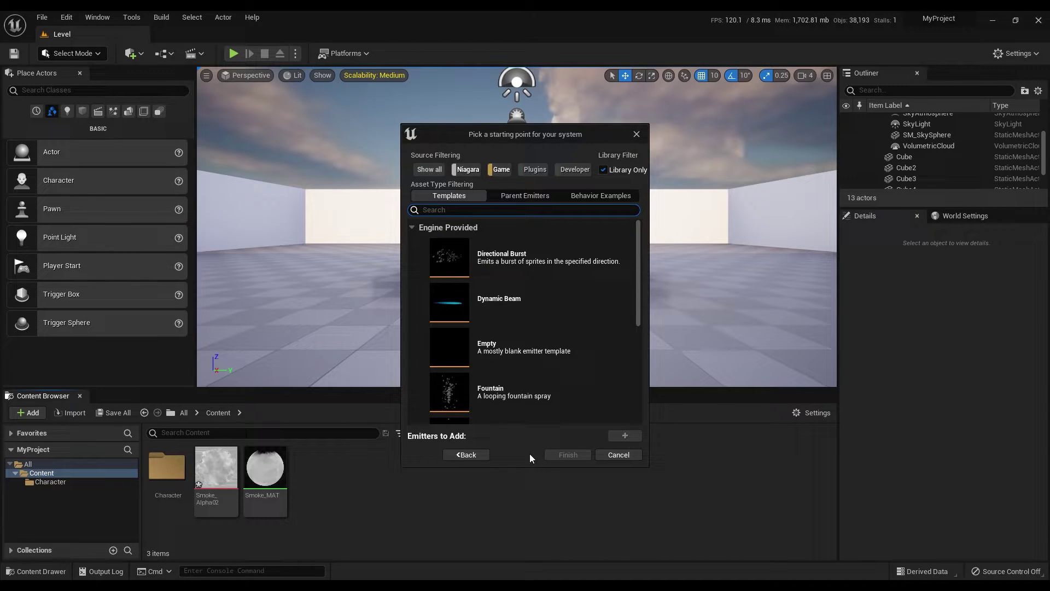
pyautogui.scroll(-2, 541, 369)
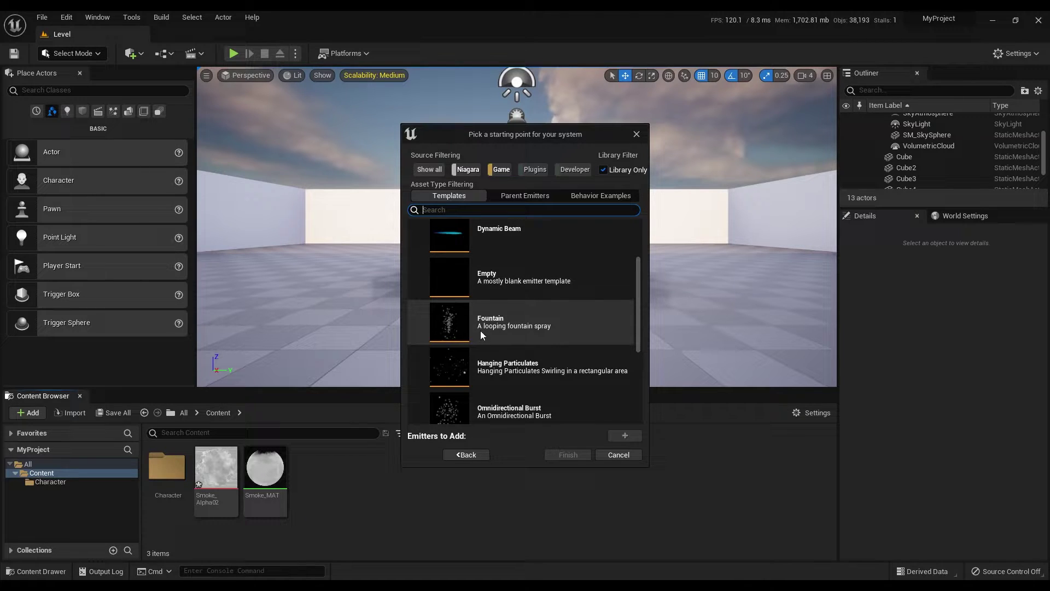
pyautogui.click(546, 330)
pyautogui.click(626, 436)
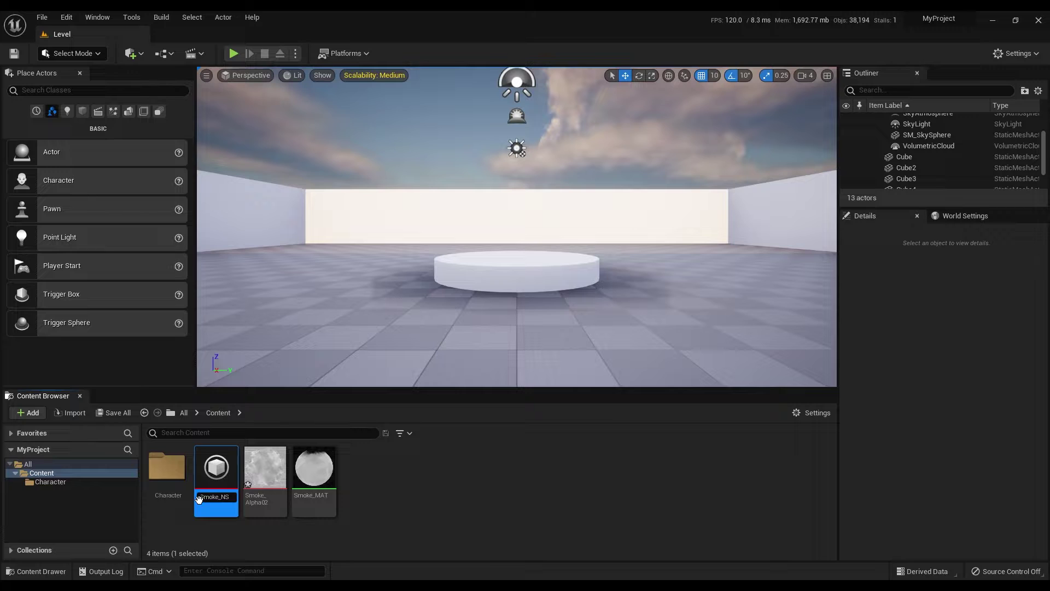
pyautogui.press('Return')
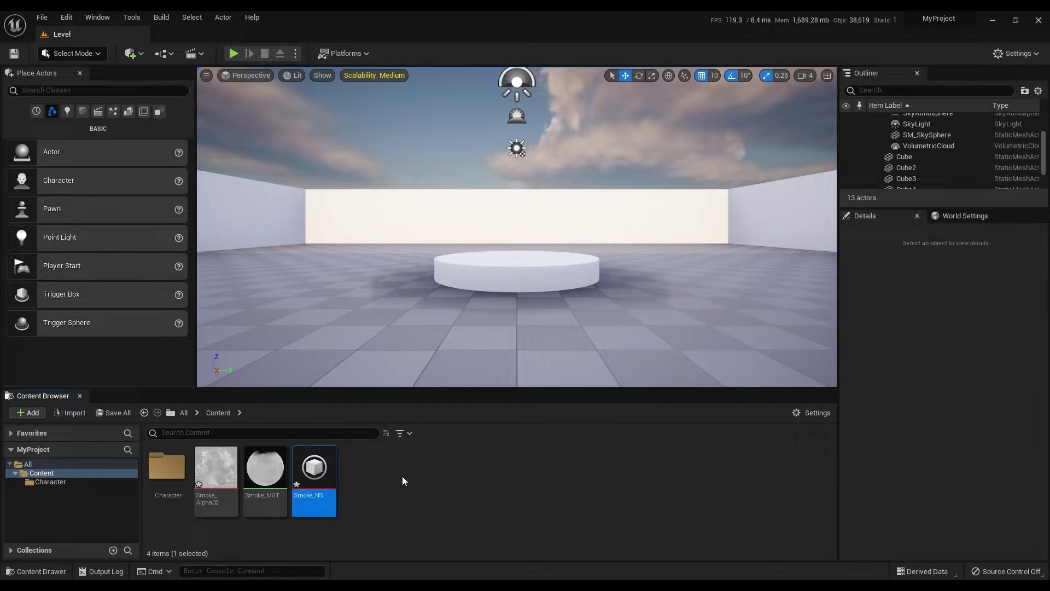
pyautogui.click(403, 476)
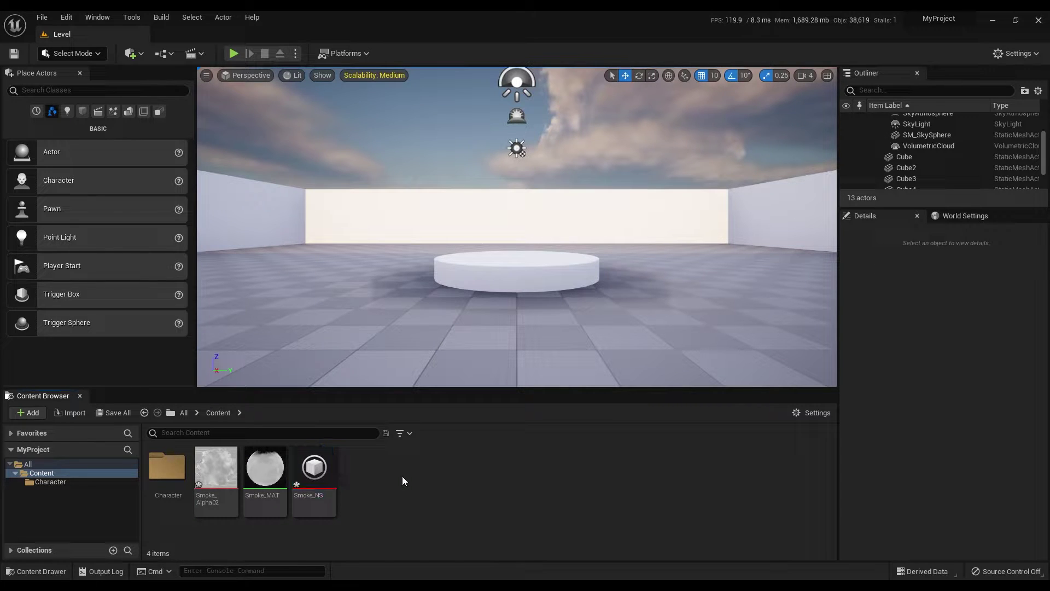
# Open Smoke_NS, hide the preview environment, and set Environment Color to dark gray (value about 0.05).
pyautogui.doubleClick(323, 465)
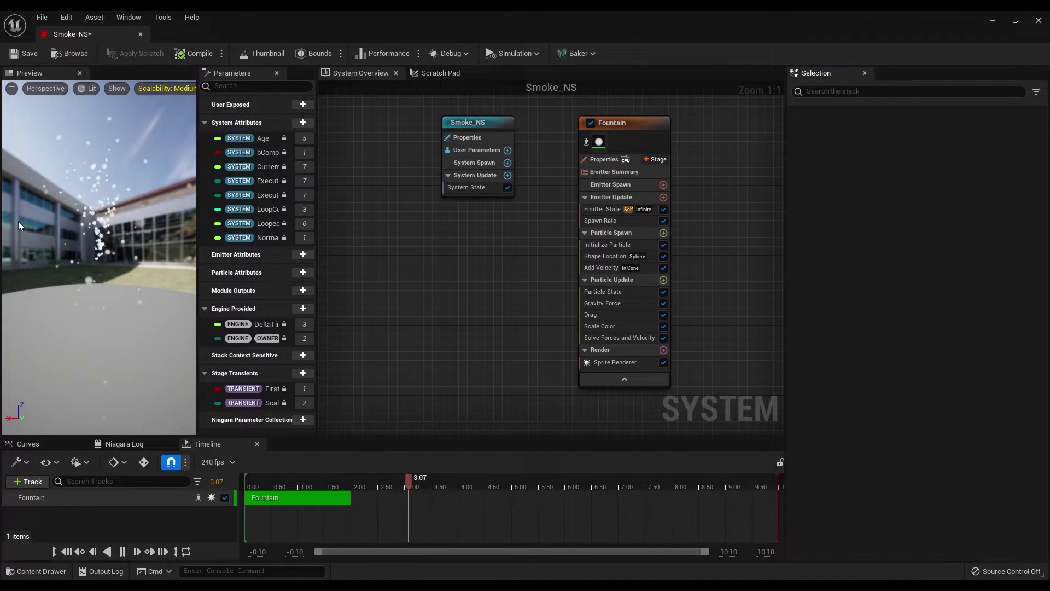
pyautogui.moveTo(98, 273); pyautogui.dragTo(131, 268)
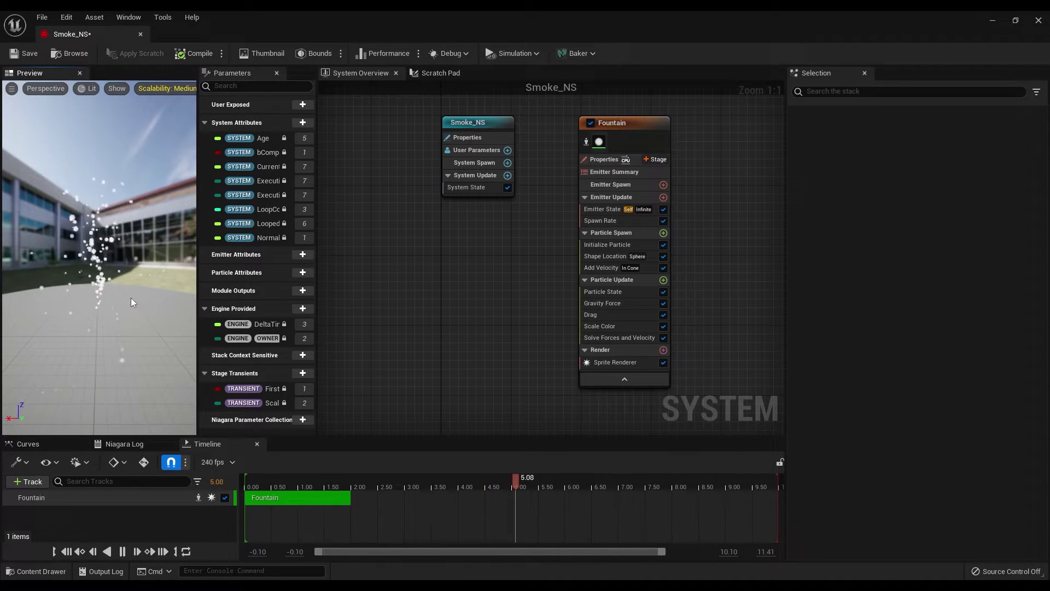
pyautogui.click(129, 17)
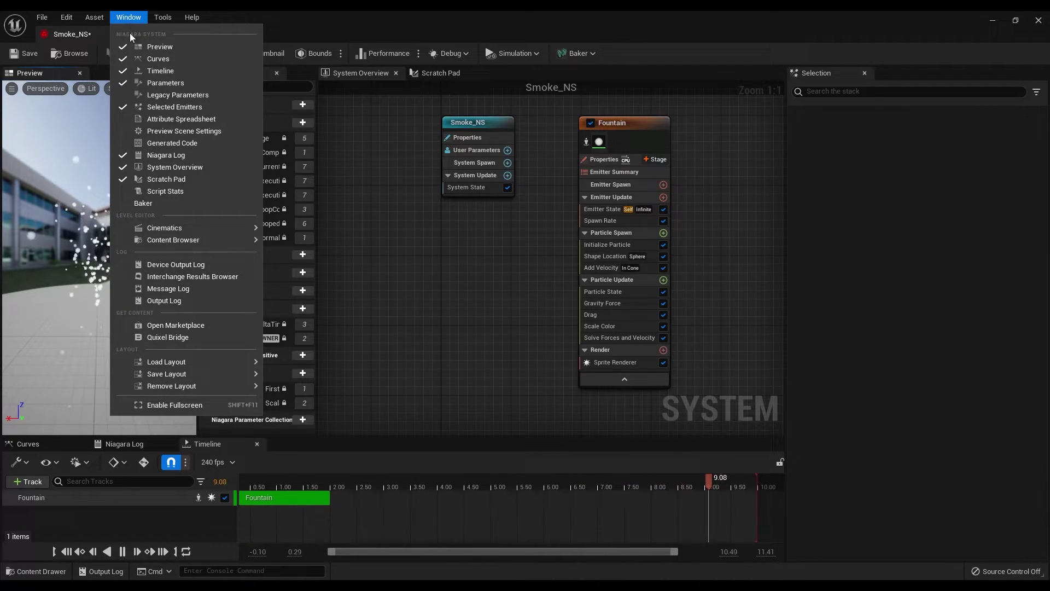
pyautogui.click(204, 131)
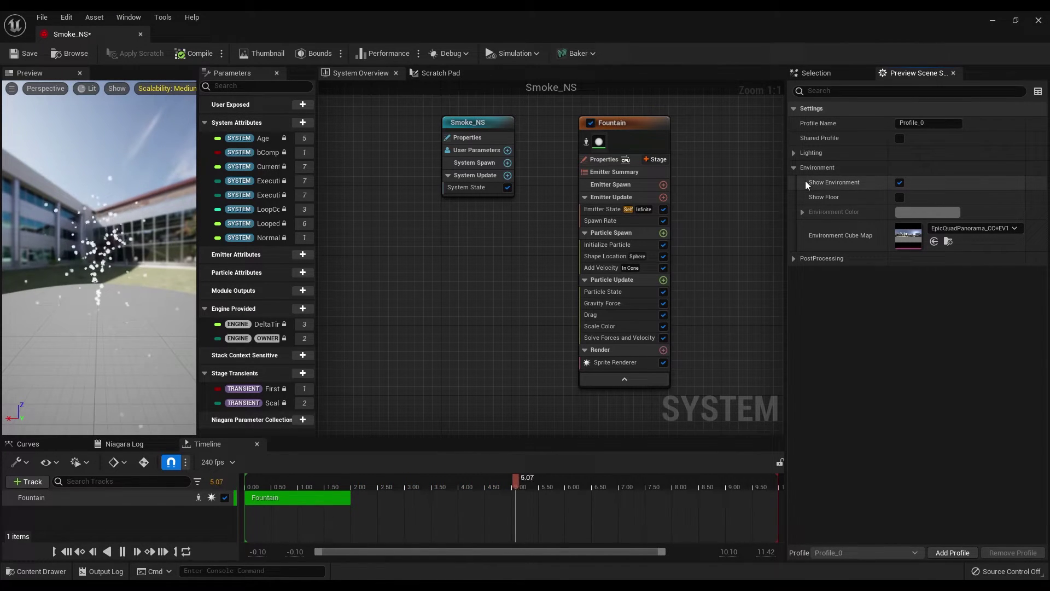
pyautogui.click(900, 182)
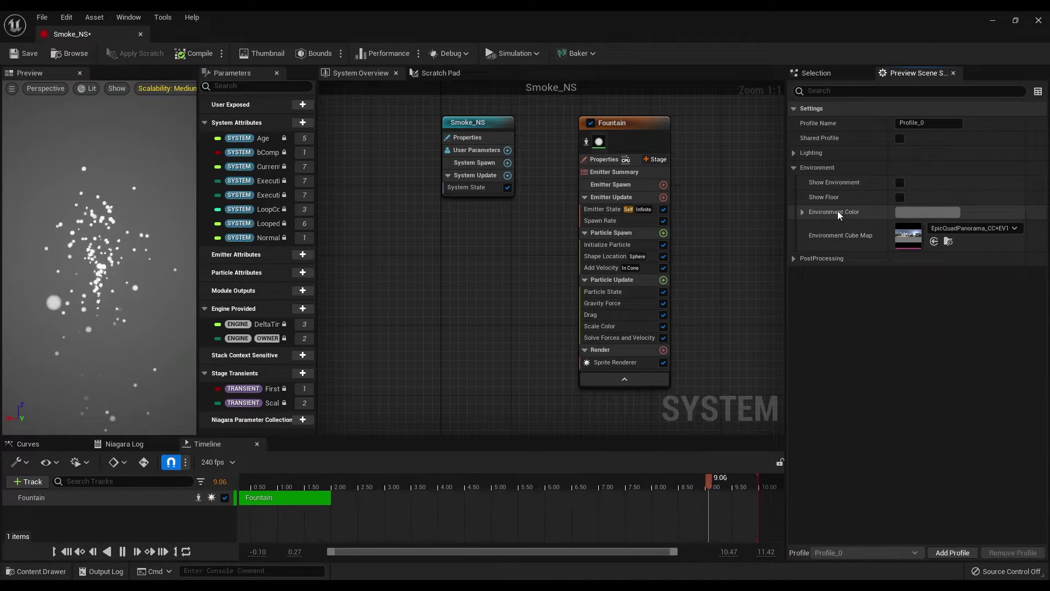
pyautogui.click(914, 214)
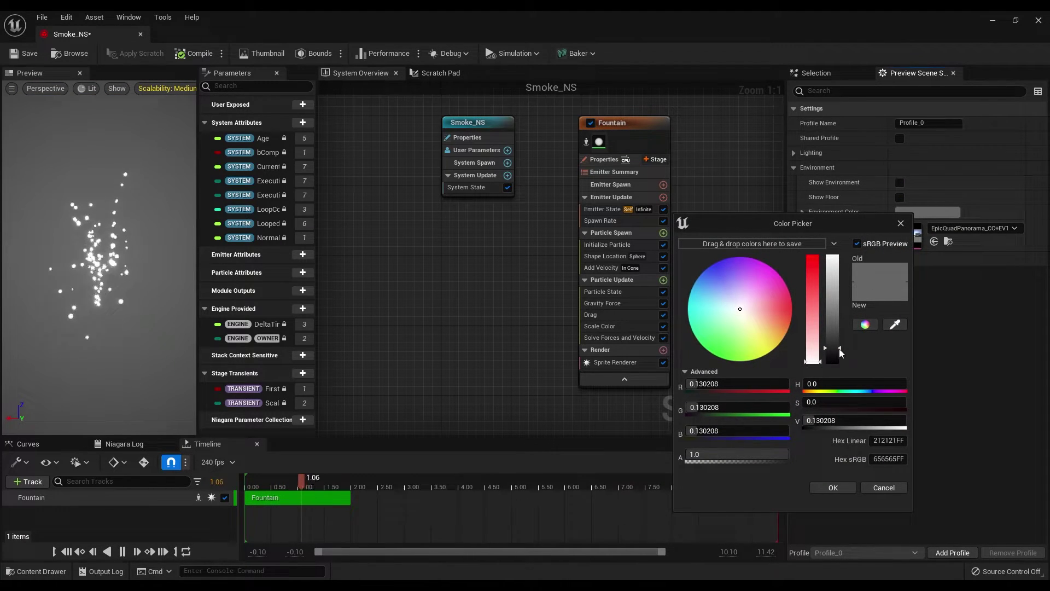
pyautogui.moveTo(839, 349); pyautogui.dragTo(836, 359)
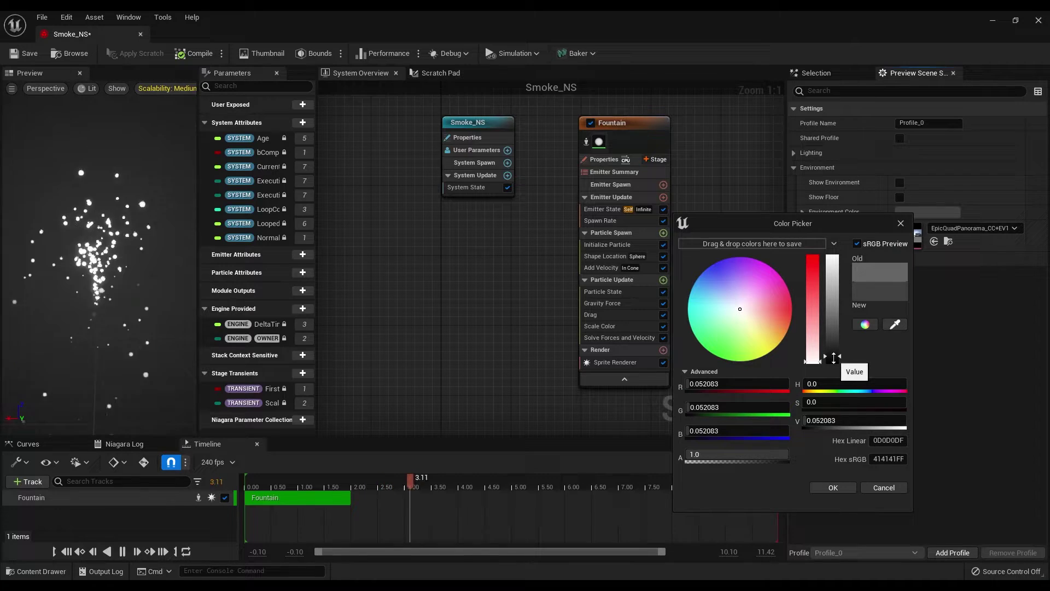
pyautogui.click(833, 488)
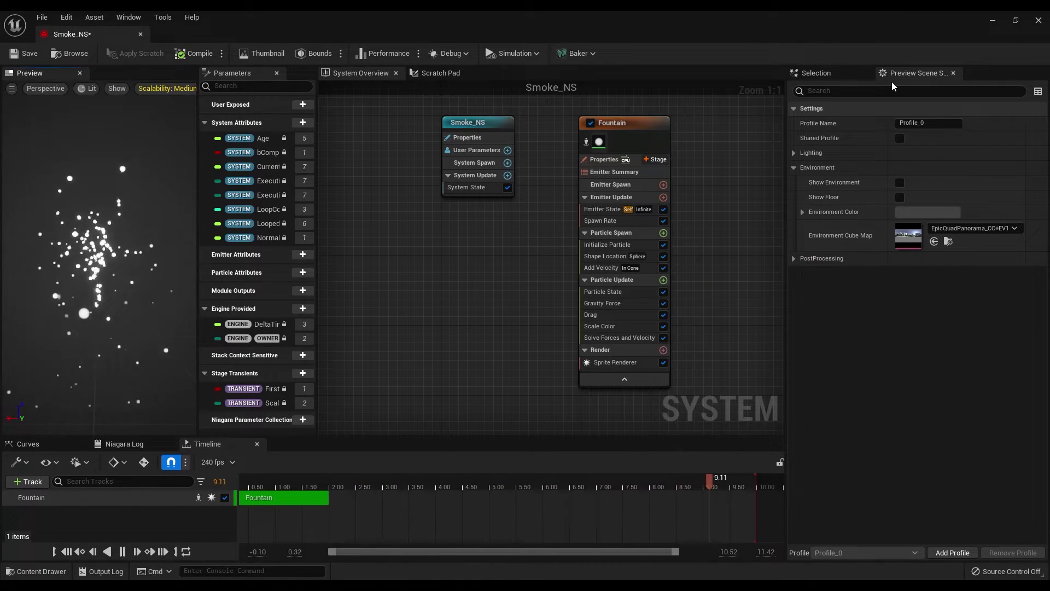
# Close Preview Scene Settings and delete the Fountain emitter's Gravity Force module.
pyautogui.click(953, 73)
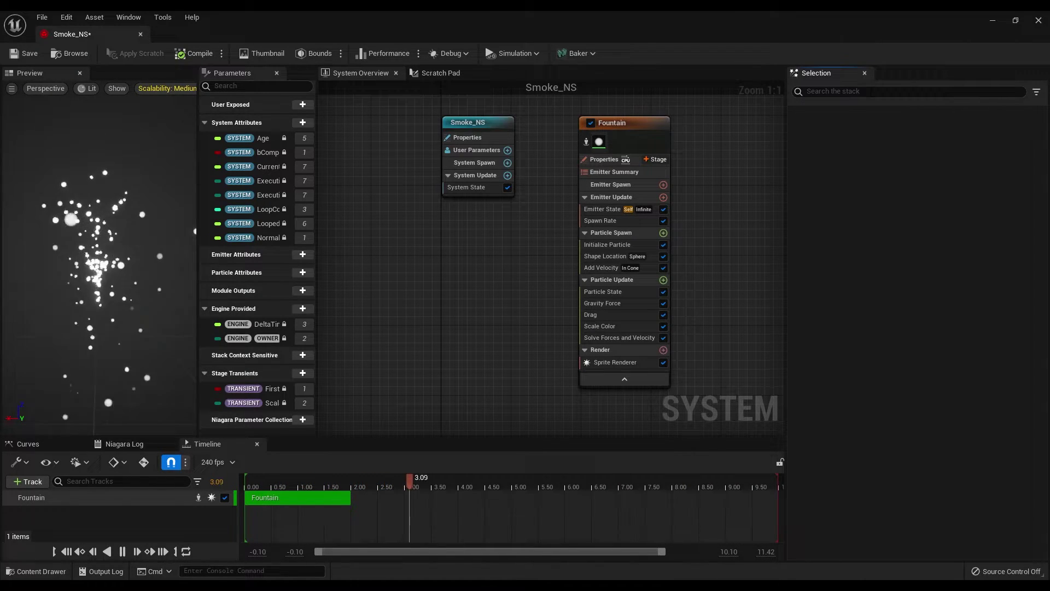
pyautogui.moveTo(726, 197); pyautogui.dragTo(687, 199, button='right')
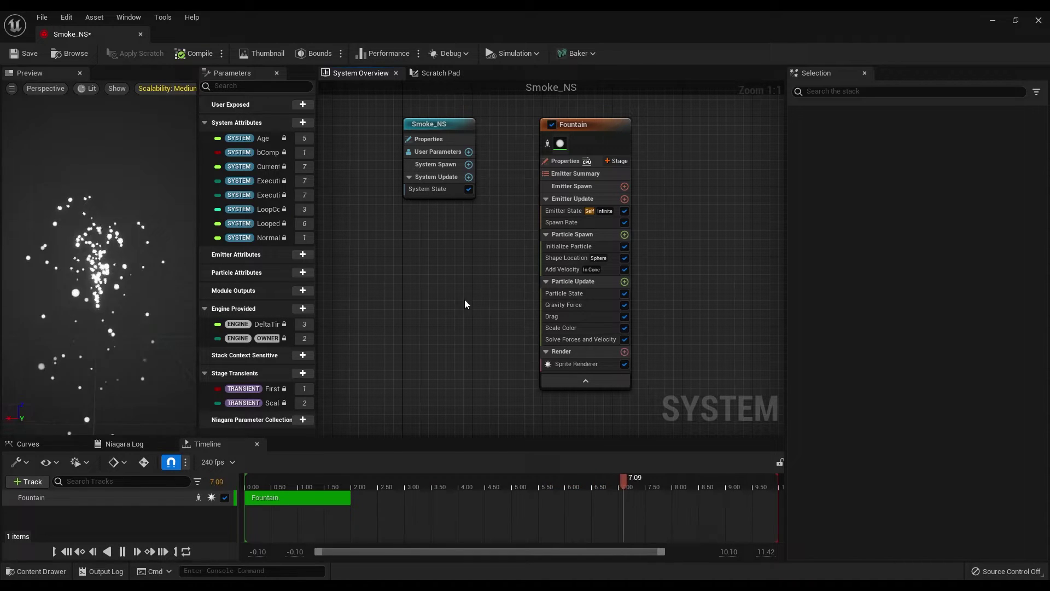
pyautogui.click(593, 304)
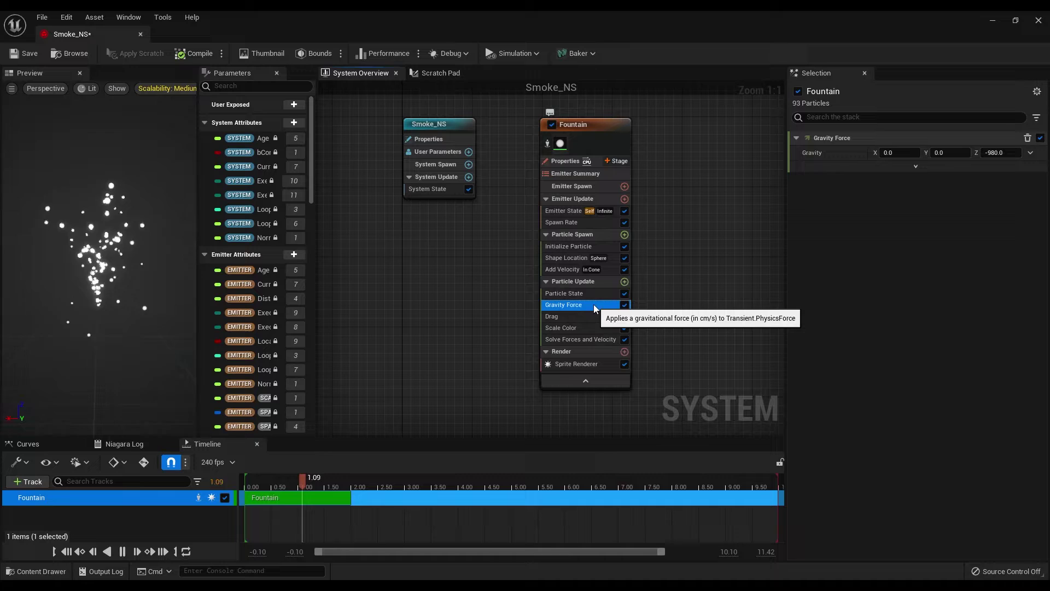
pyautogui.press('Delete')
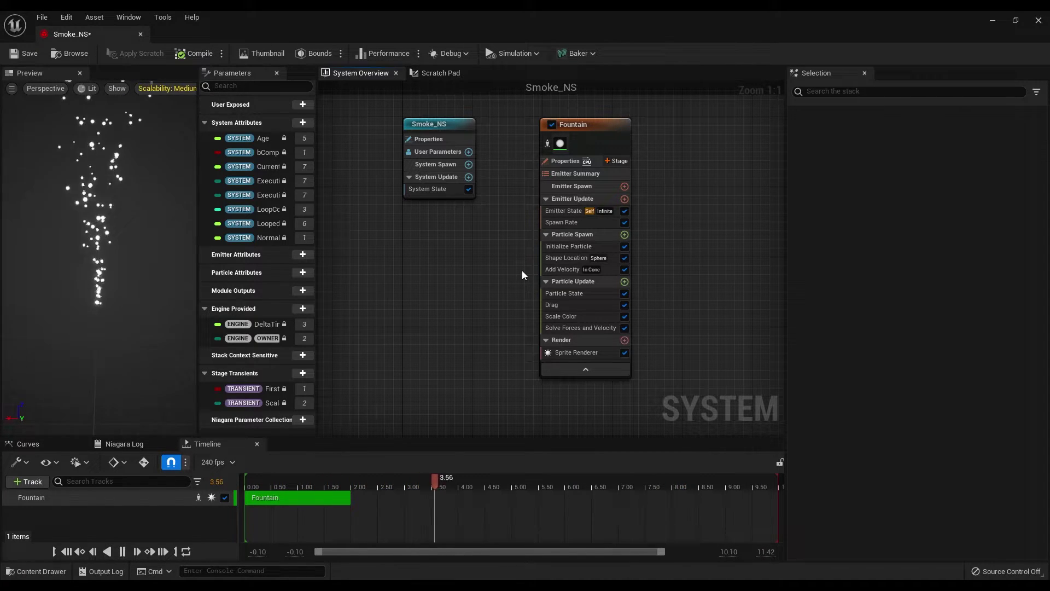
# Give the Fountain emitter's Add Velocity a speed range of 100 minimum and 200 maximum.
pyautogui.click(608, 269)
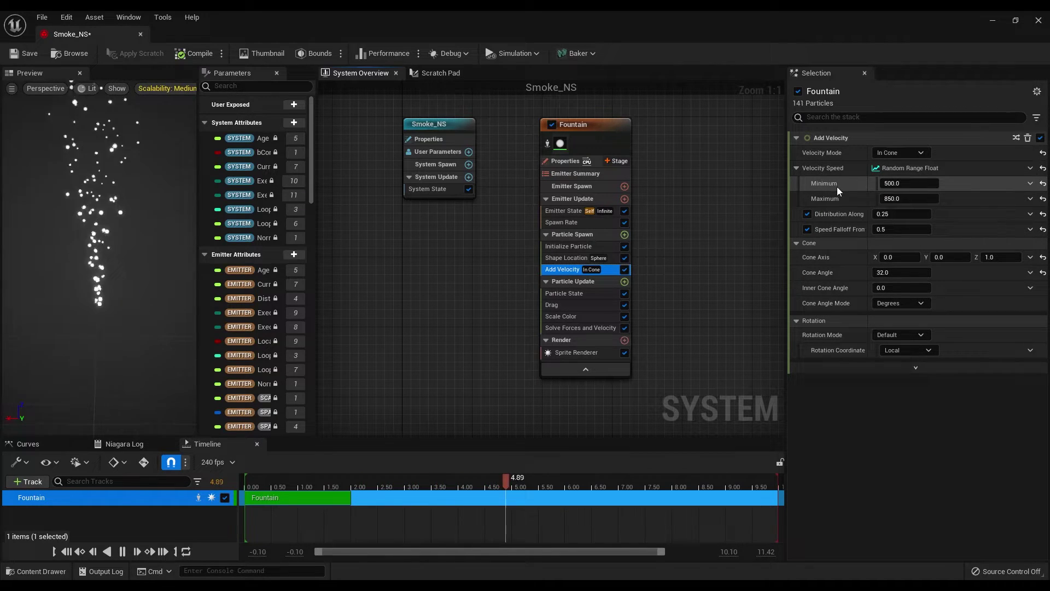
pyautogui.click(894, 185)
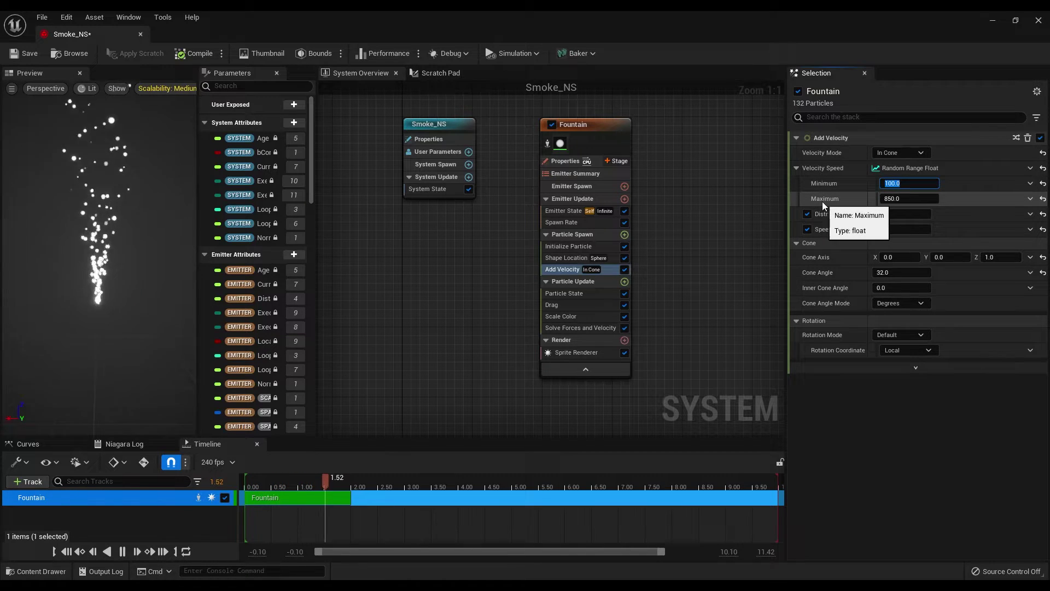
pyautogui.click(908, 199)
pyautogui.write('200')
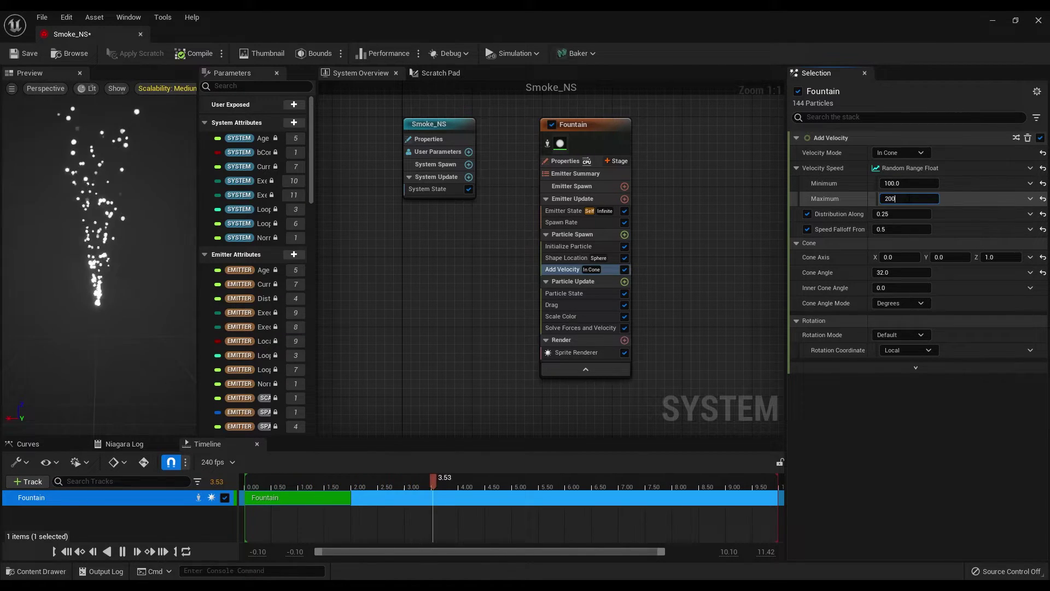
pyautogui.press('Return')
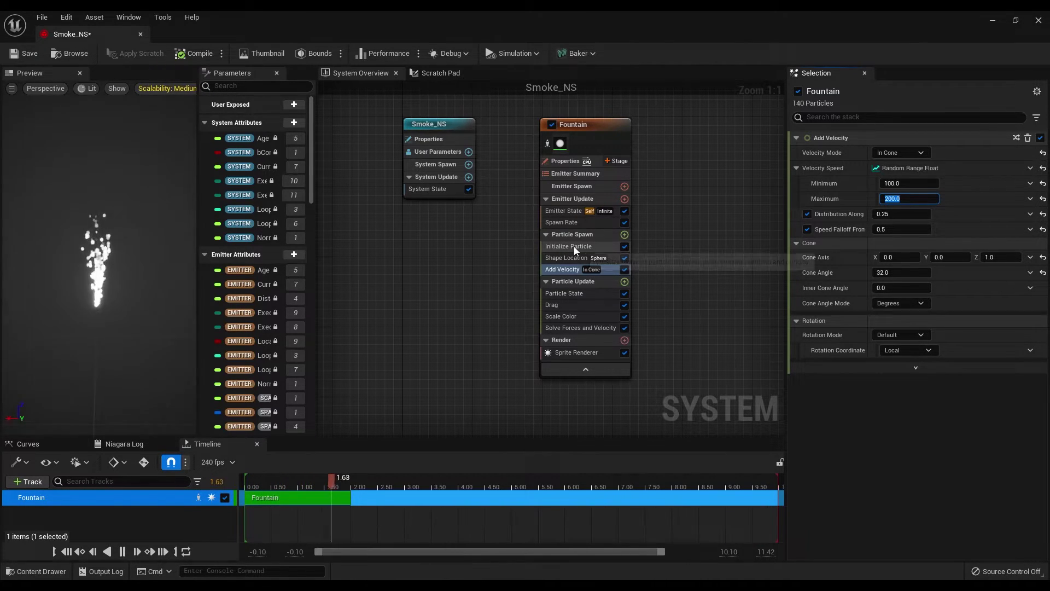
# Set the Initialize Particle lifetime to a range of 1.5 to 3.0.
pyautogui.click(607, 247)
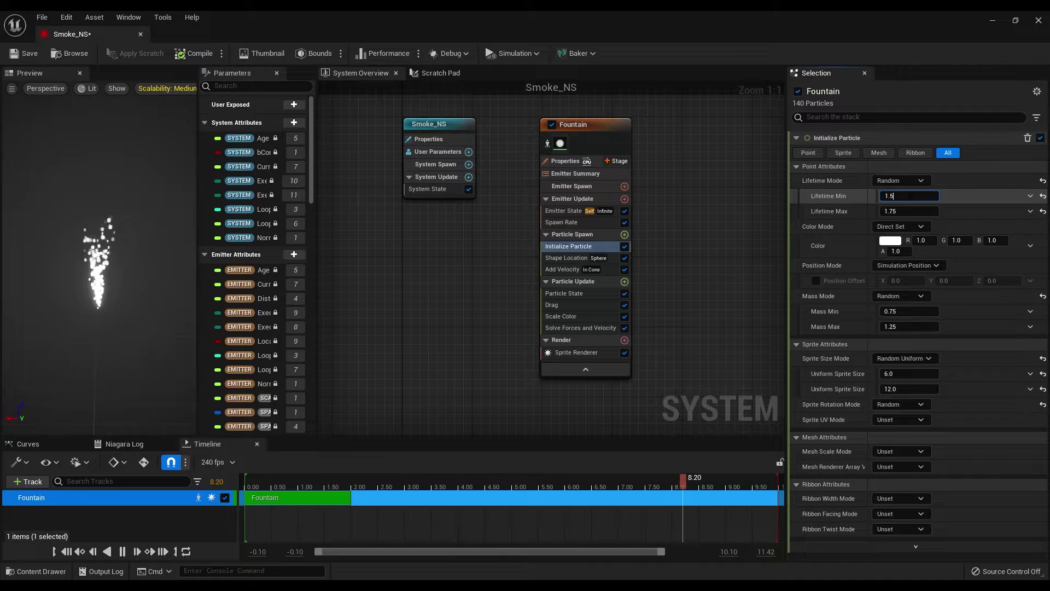
pyautogui.click(910, 196)
pyautogui.write('1.5')
pyautogui.click(903, 212)
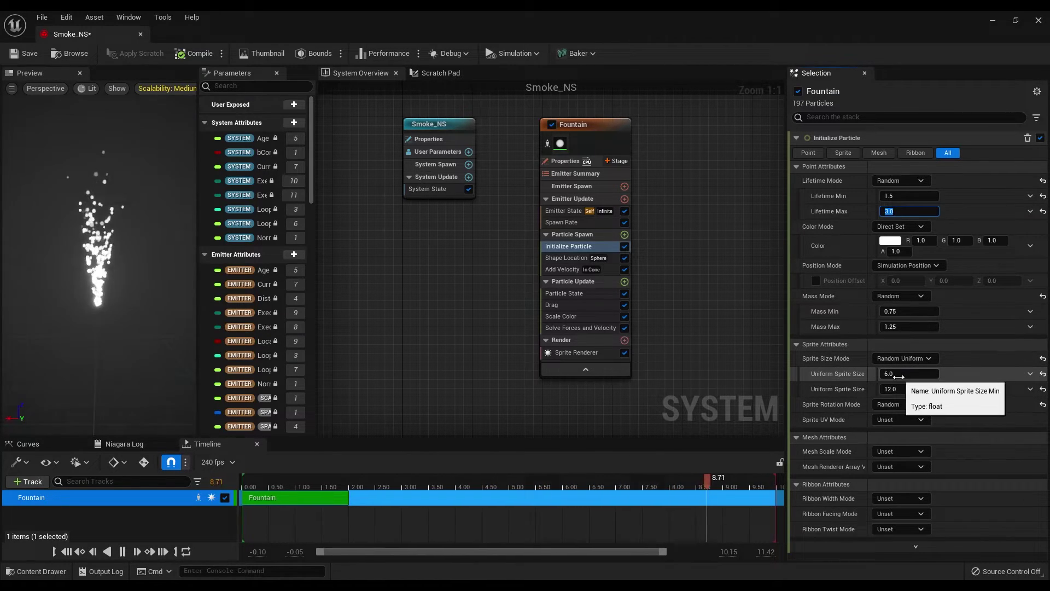
# Give particles a random uniform sprite size between 20 and 40.
pyautogui.click(899, 374)
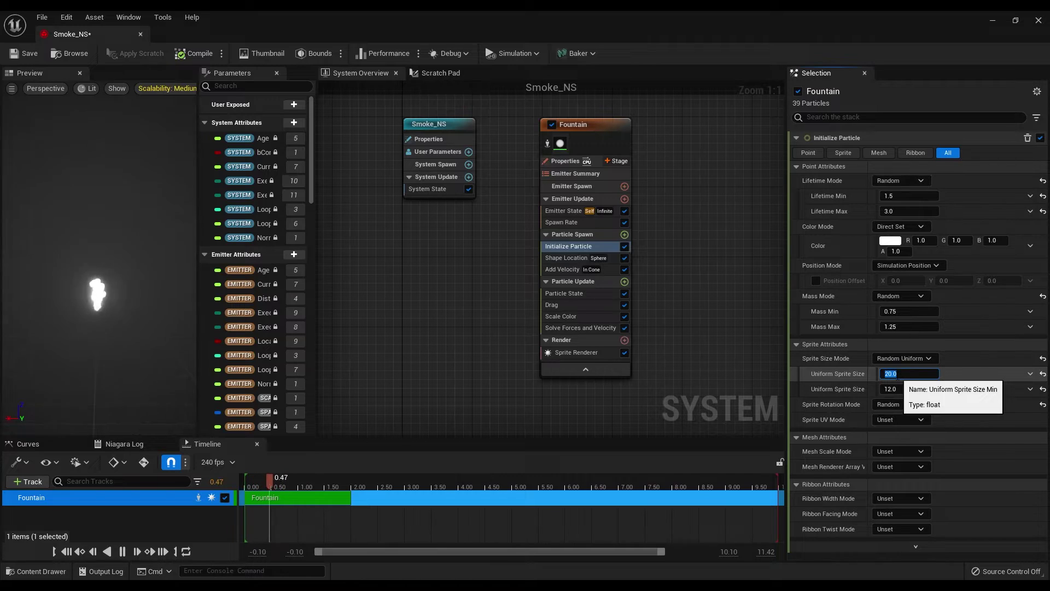
pyautogui.press('Tab')
pyautogui.write('40')
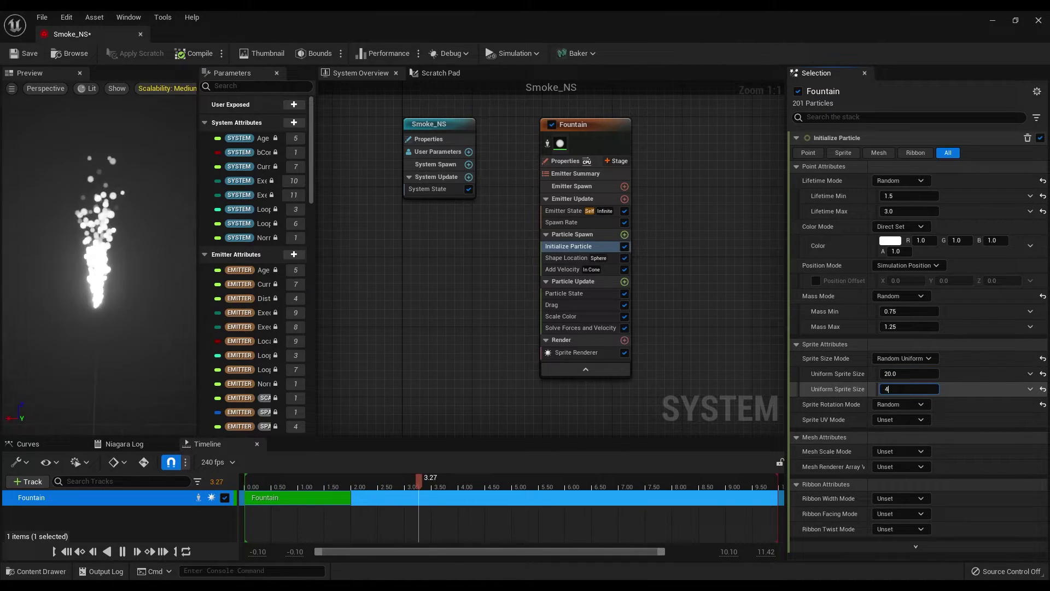
pyautogui.press('Return')
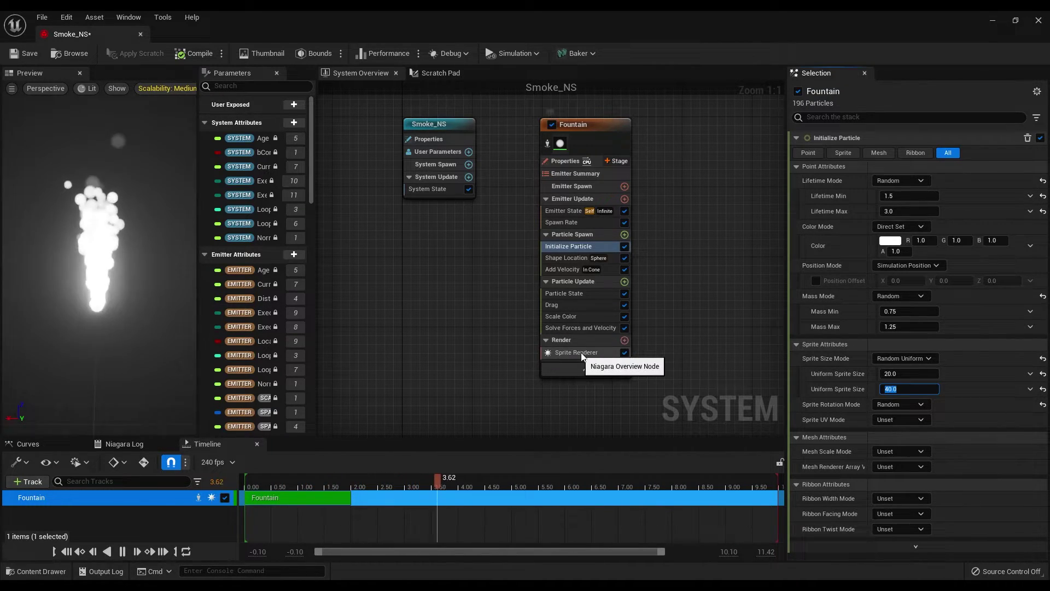
# Assign Smoke_MAT as the Sprite Renderer's material.
pyautogui.click(602, 353)
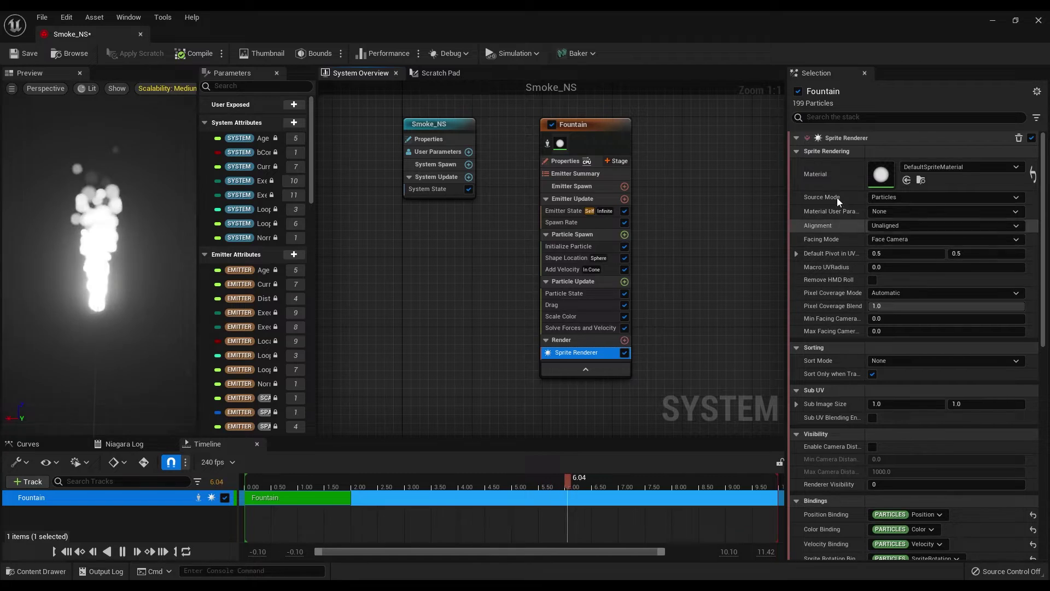
pyautogui.click(931, 166)
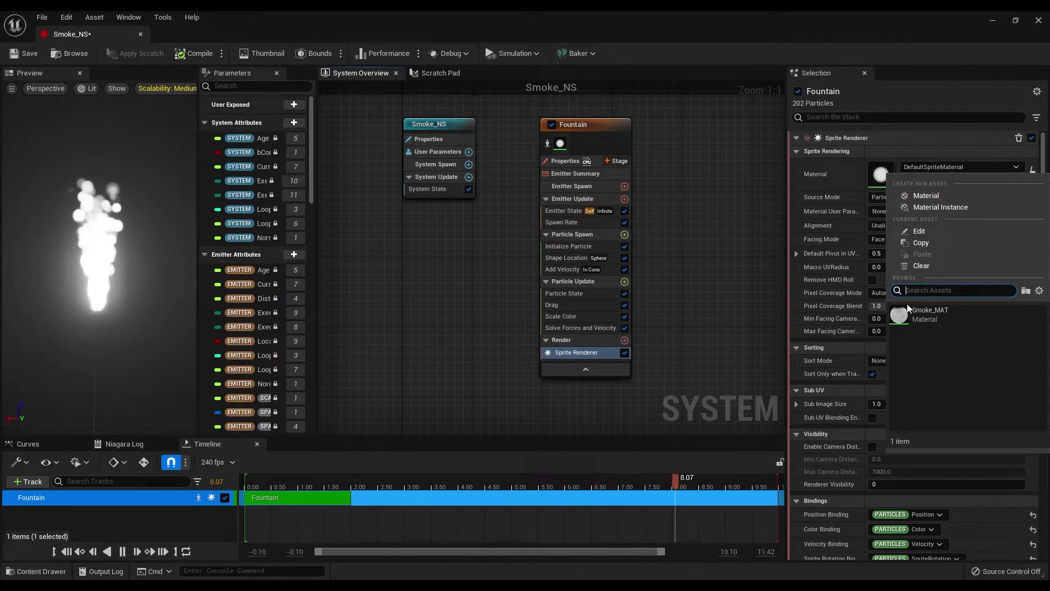
pyautogui.click(971, 314)
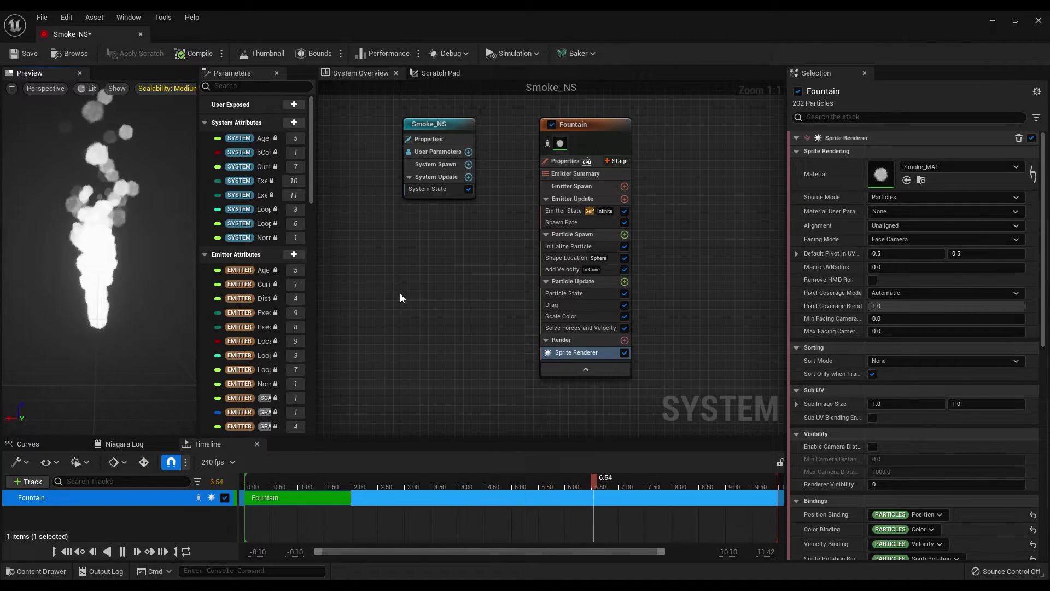
# Search 'scale sprit' and add the Scale Sprite Size module under Particle Update.
pyautogui.click(624, 282)
pyautogui.write('SCALE')
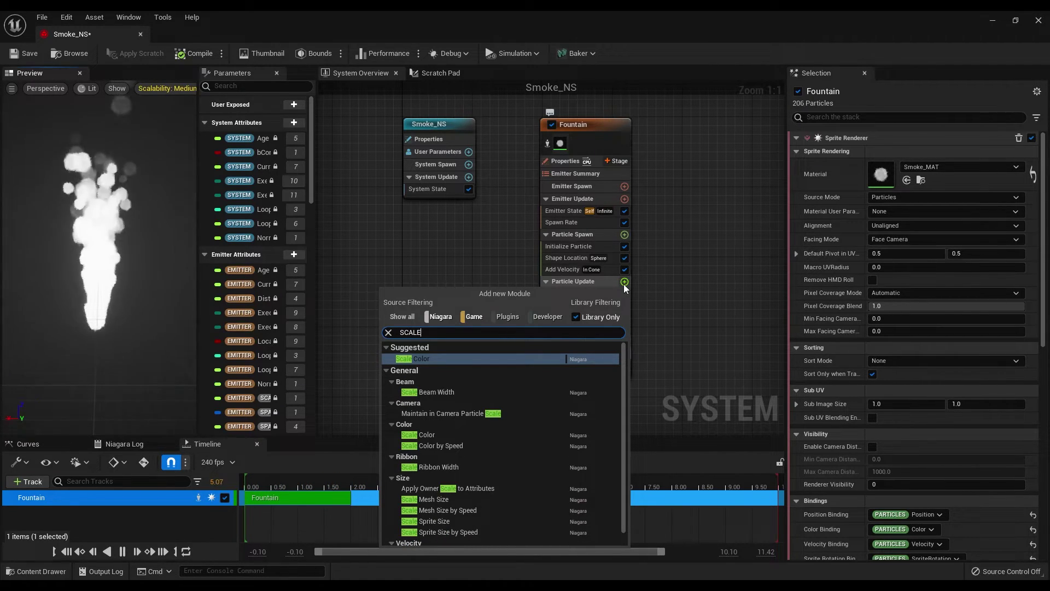
pyautogui.write(' SPRIT')
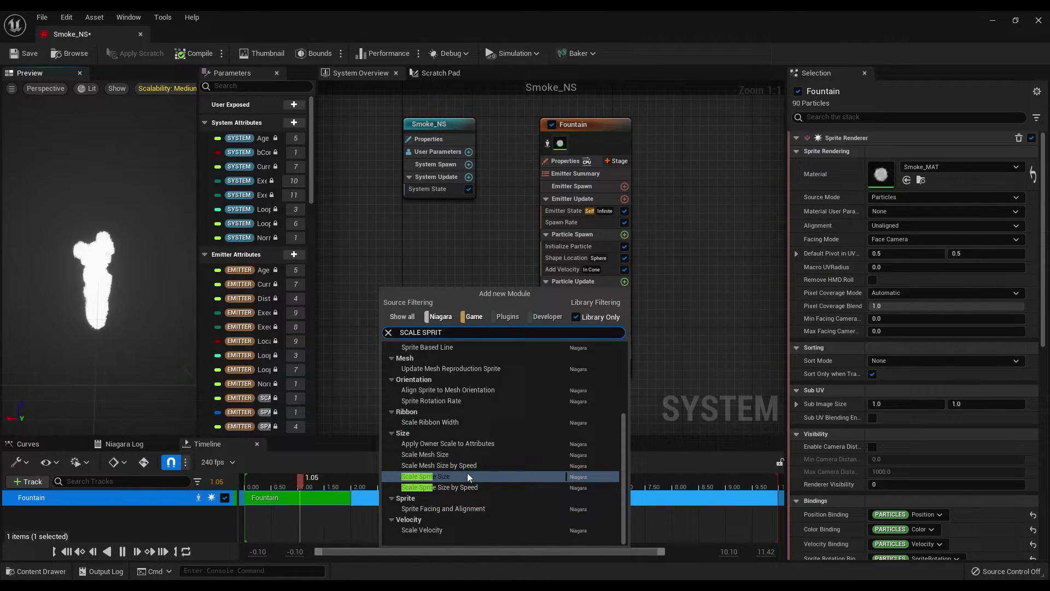
pyautogui.click(471, 474)
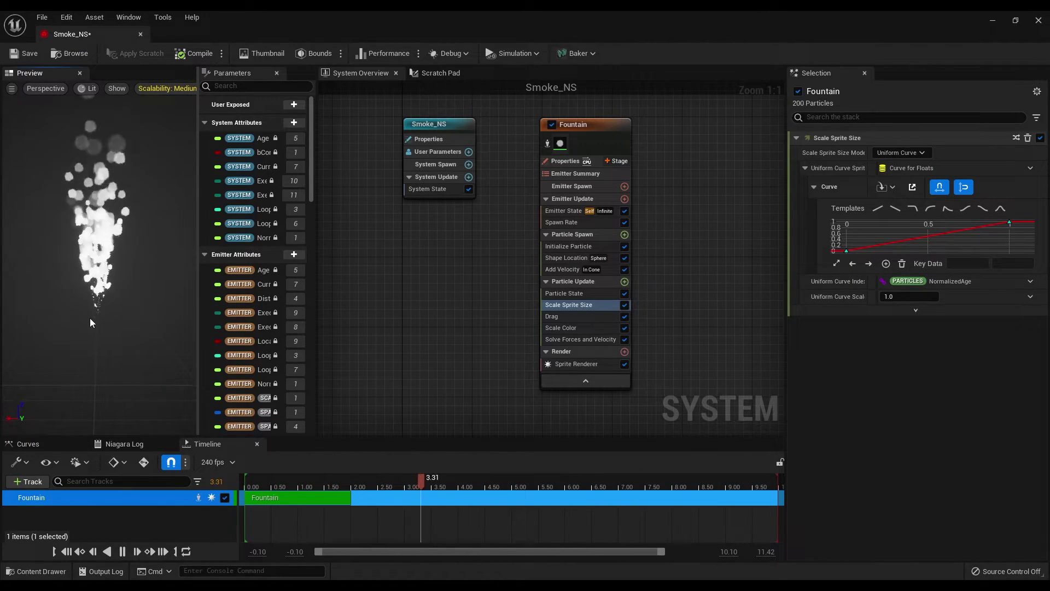
# Set the first curve key's value to 0 and move the value-2 key to time 1.
pyautogui.click(846, 251)
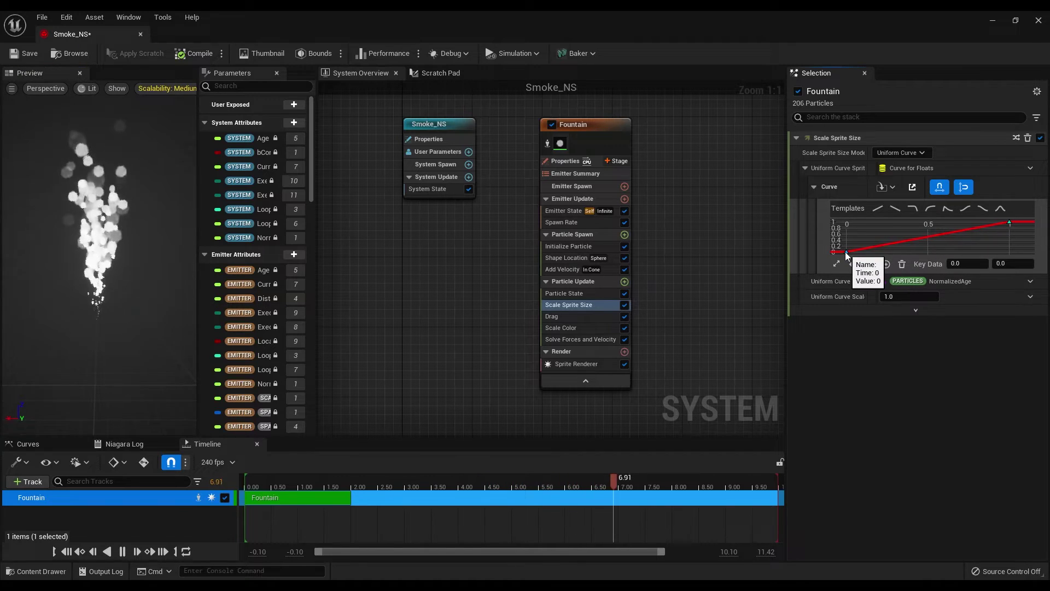
pyautogui.click(1009, 223)
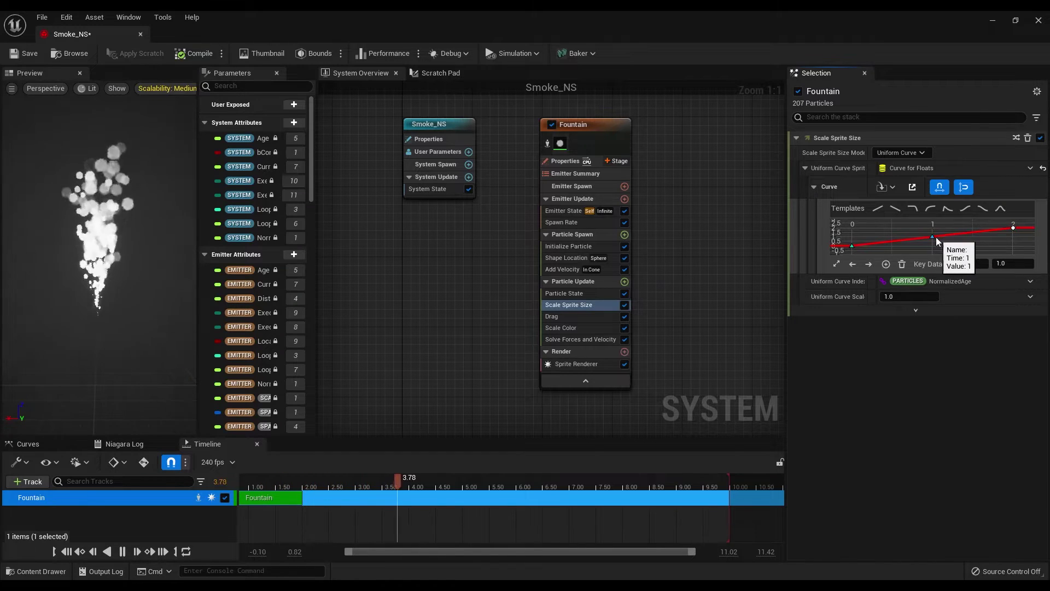
pyautogui.click(932, 237)
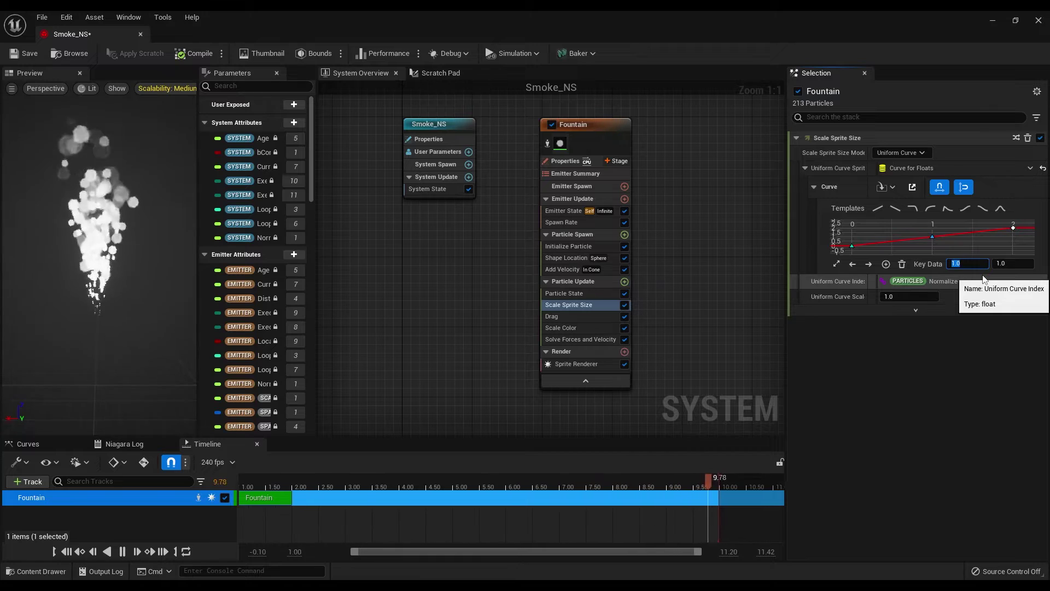
pyautogui.write('0.2')
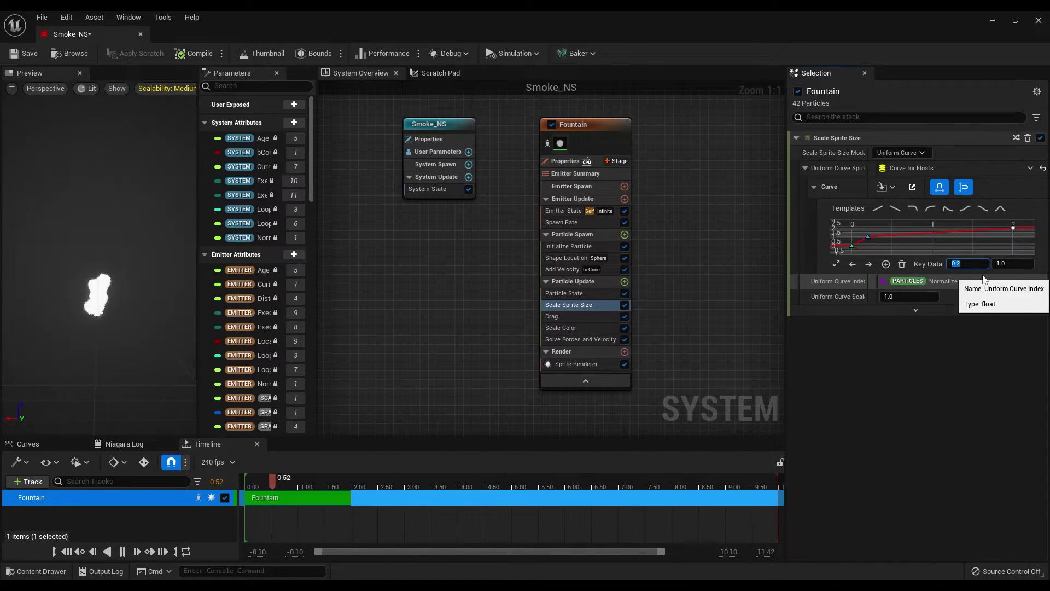
pyautogui.click(853, 246)
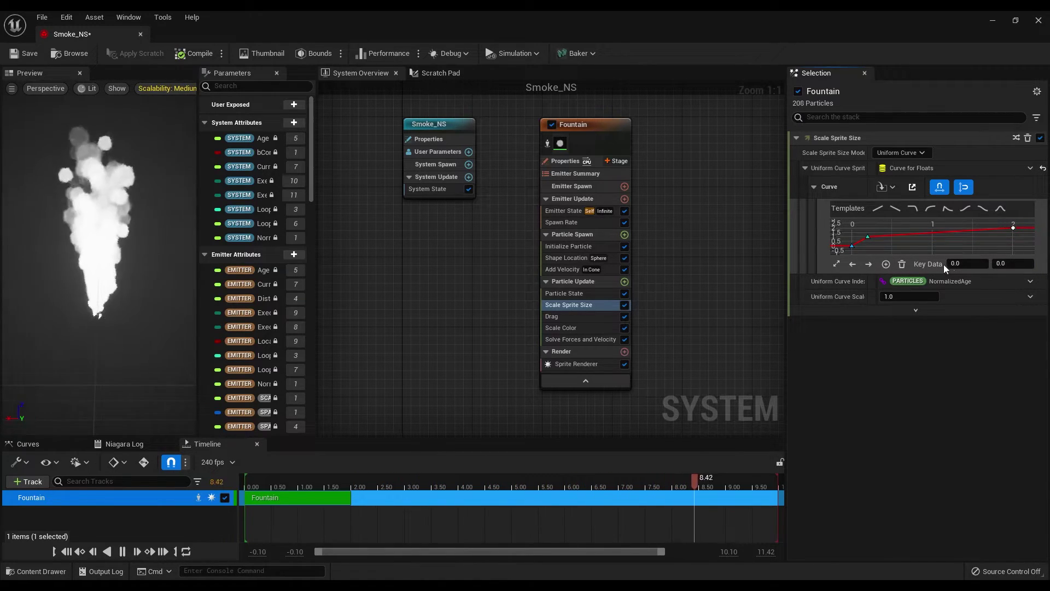
pyautogui.click(1013, 264)
pyautogui.write('0')
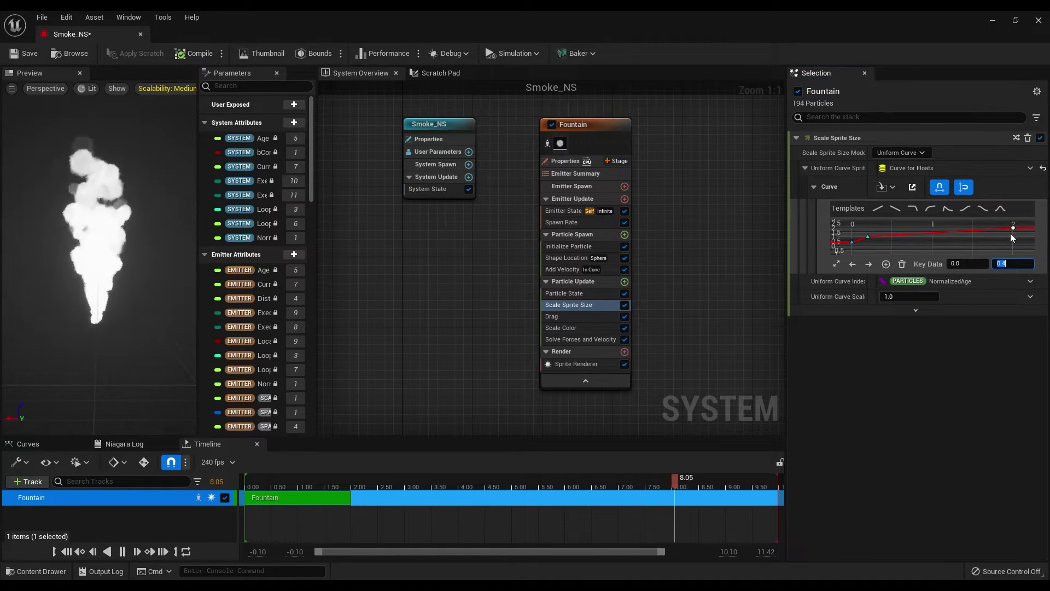
pyautogui.moveTo(1013, 230)
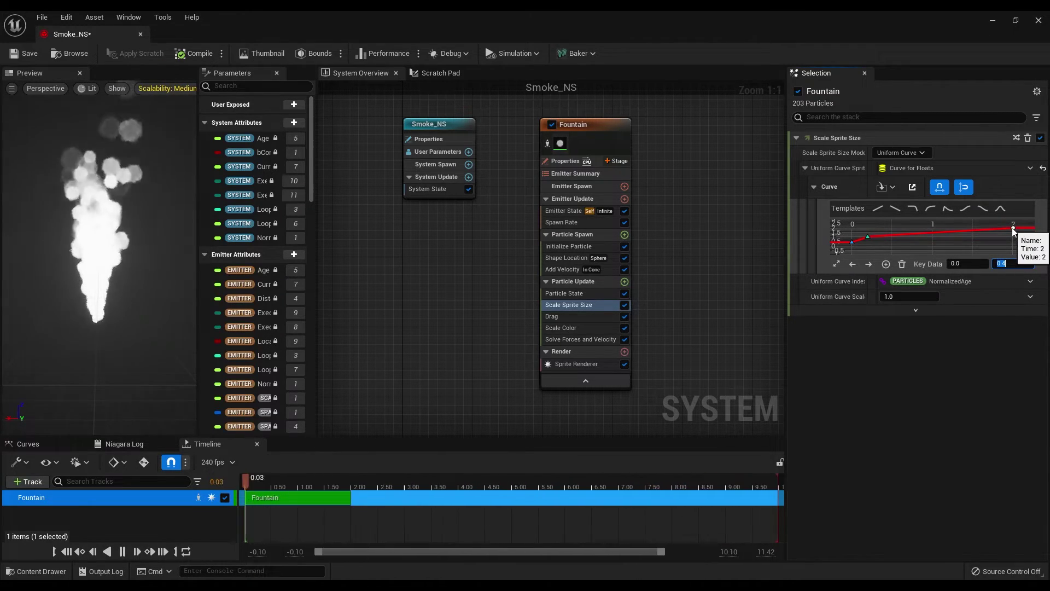
pyautogui.click(971, 267)
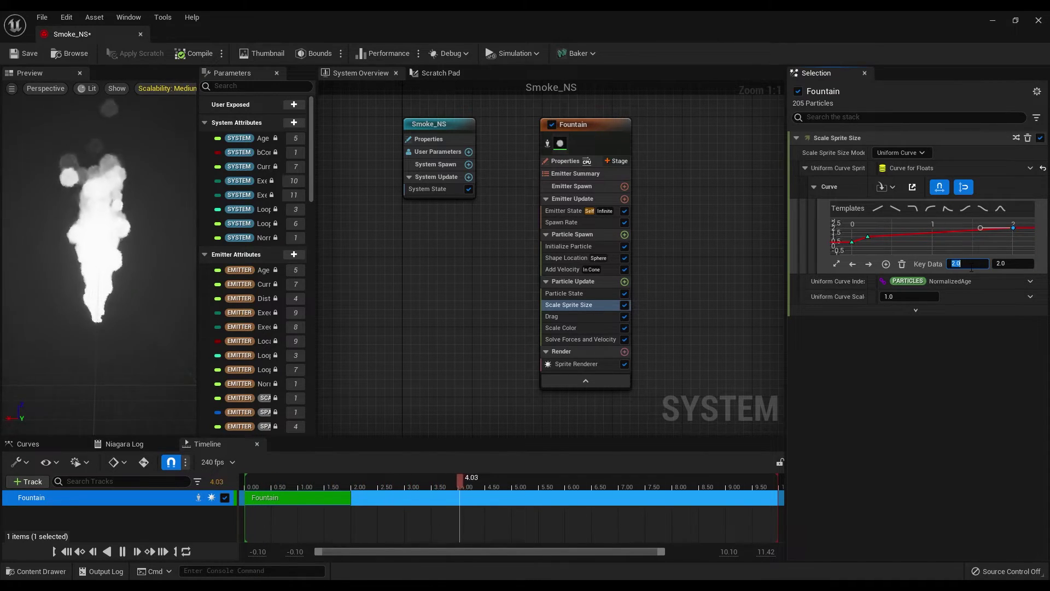
pyautogui.write('1')
pyautogui.press('Return')
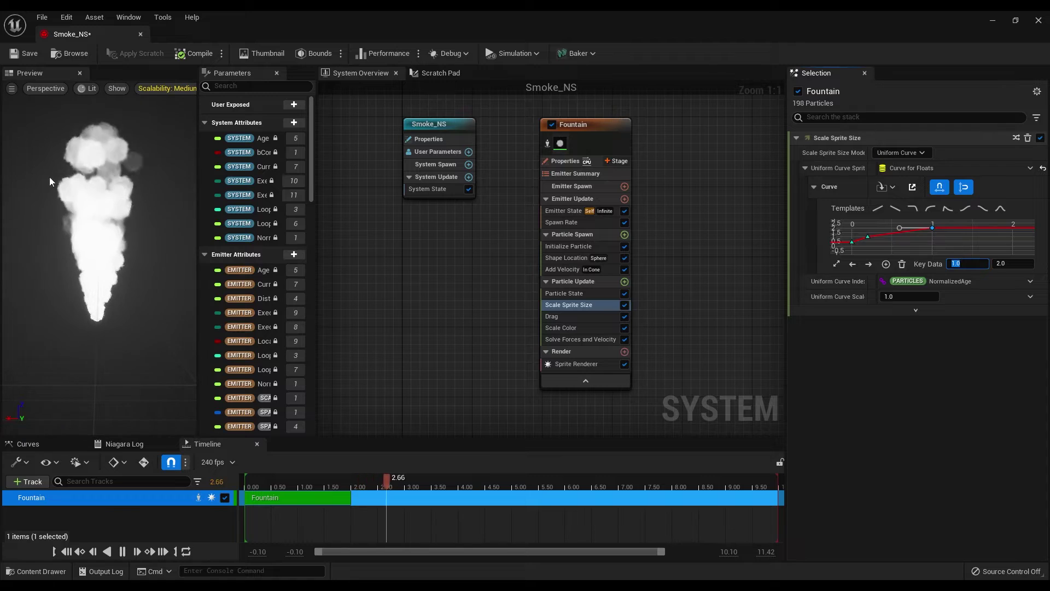
# Give the time-0.2 key Auto interpolation and save Smoke_NS.
pyautogui.click(868, 237)
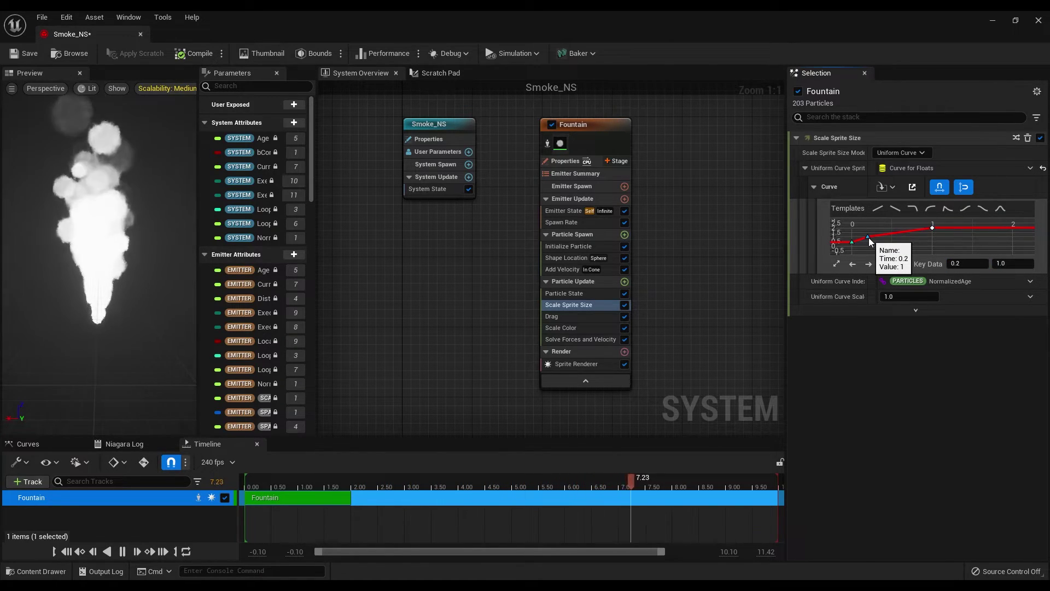
pyautogui.rightClick(868, 237)
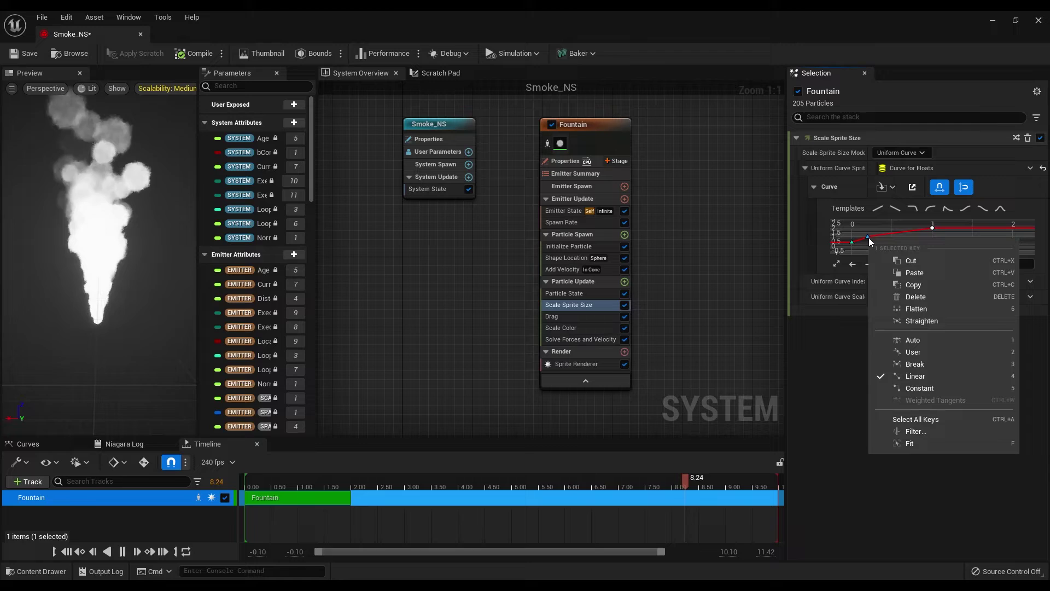
pyautogui.click(940, 340)
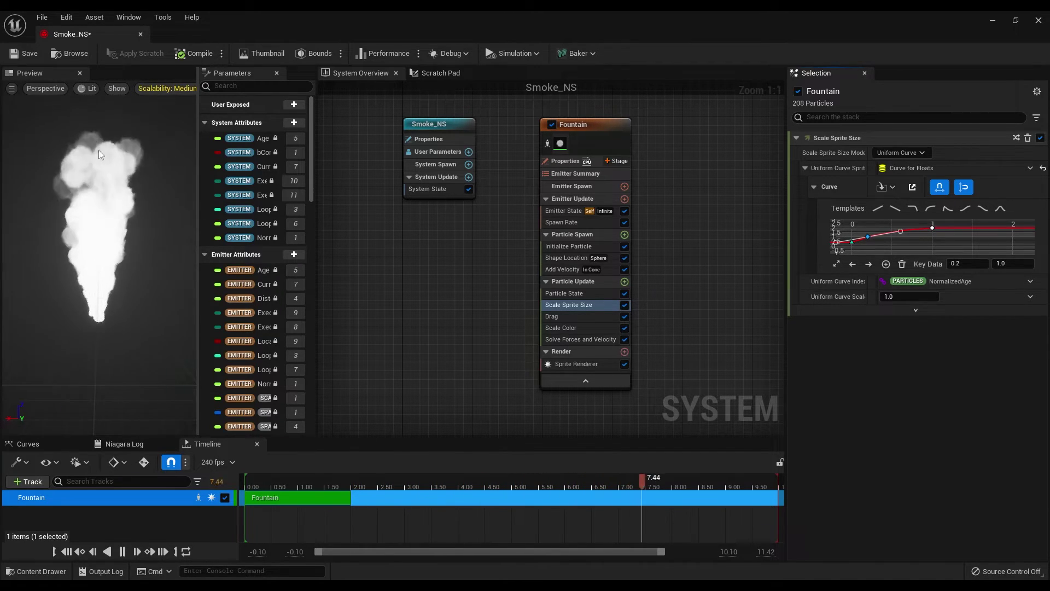
pyautogui.click(21, 55)
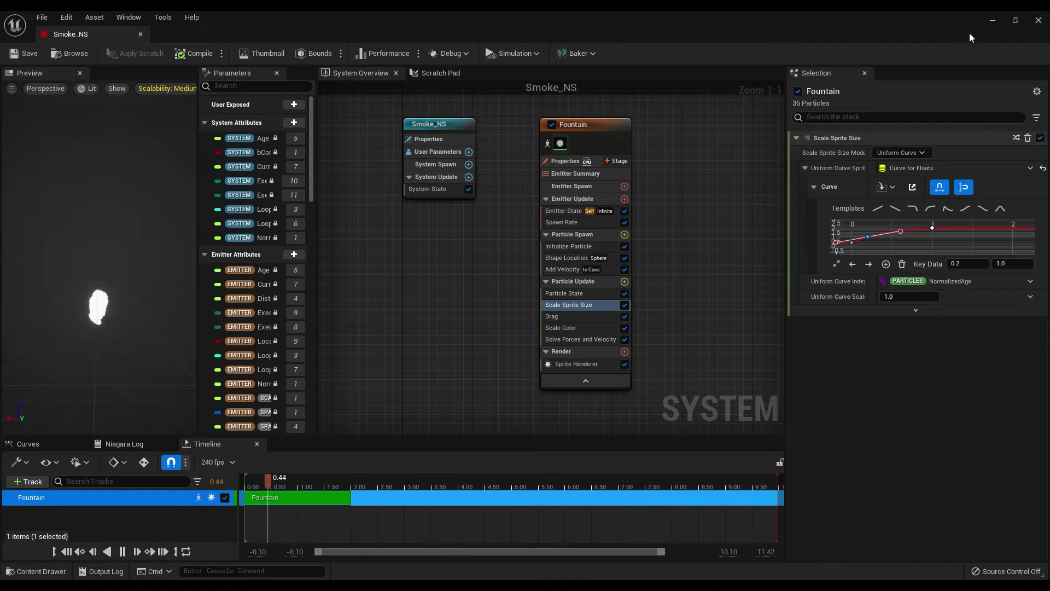
# Drop Smoke_NS onto the pedestal at 0, 0, 70, then reopen it for editing.
pyautogui.click(992, 20)
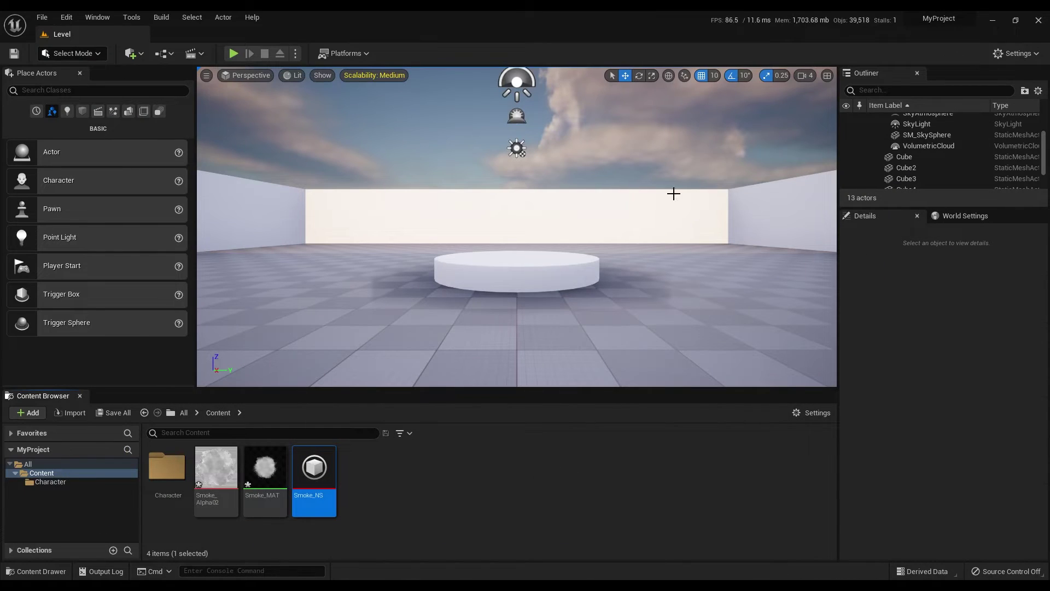
pyautogui.moveTo(415, 375); pyautogui.dragTo(415, 375, button='right')
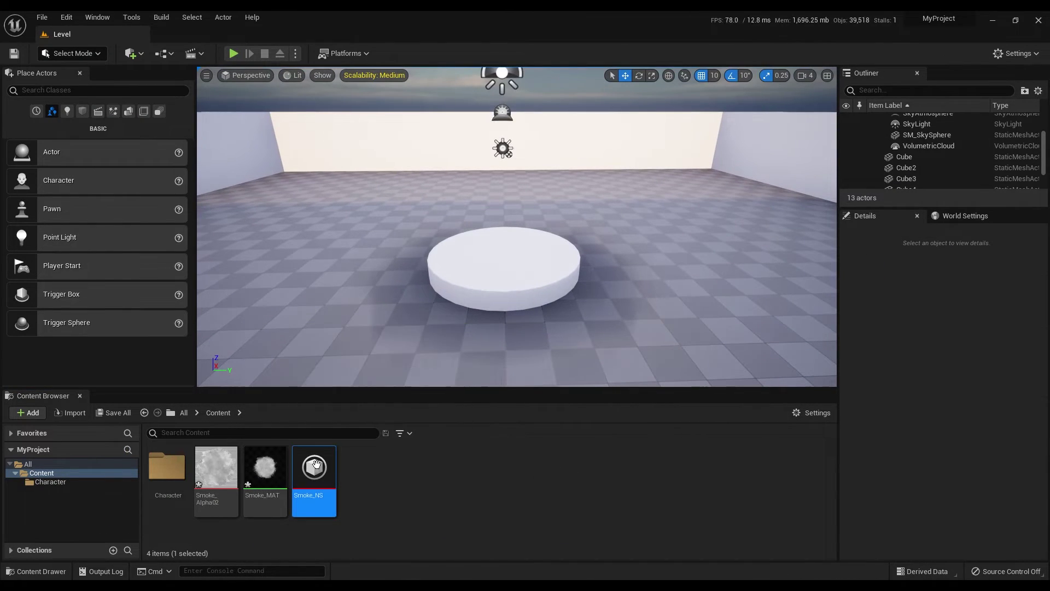
pyautogui.moveTo(311, 469); pyautogui.dragTo(509, 266)
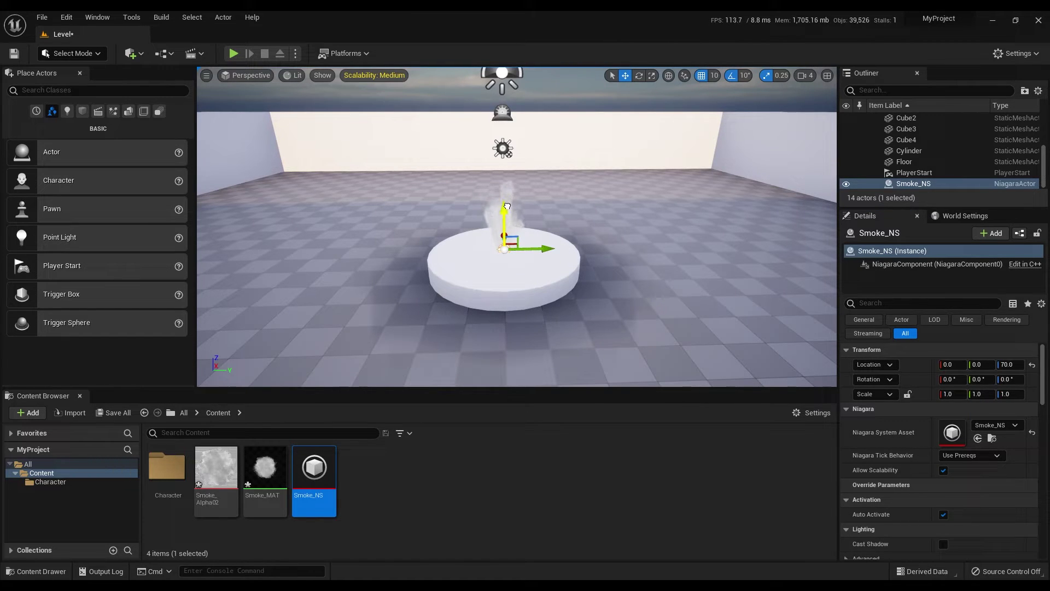
pyautogui.moveTo(618, 301); pyautogui.dragTo(618, 302, button='right')
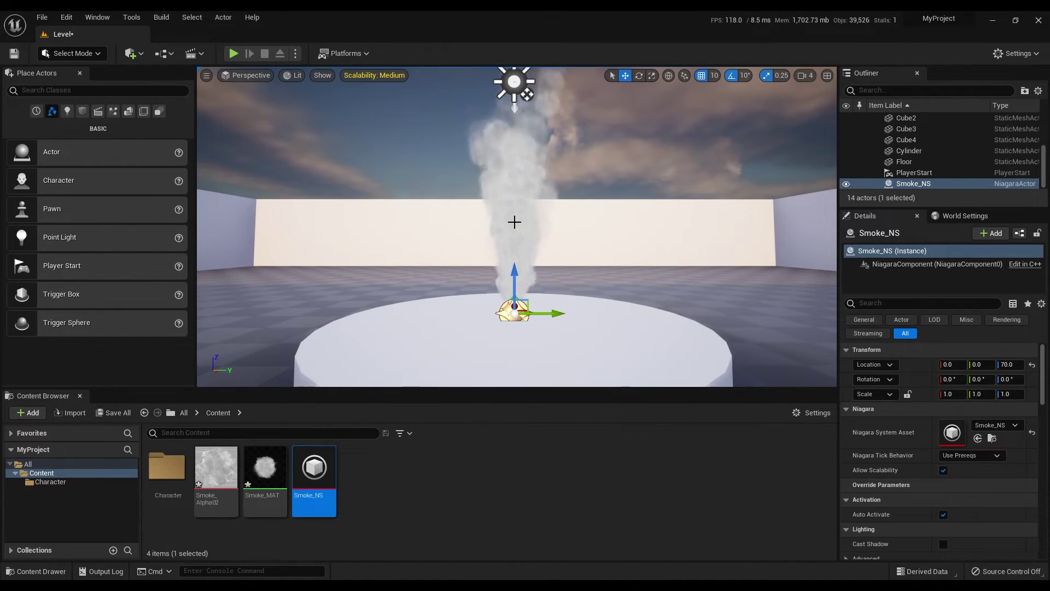
pyautogui.doubleClick(317, 473)
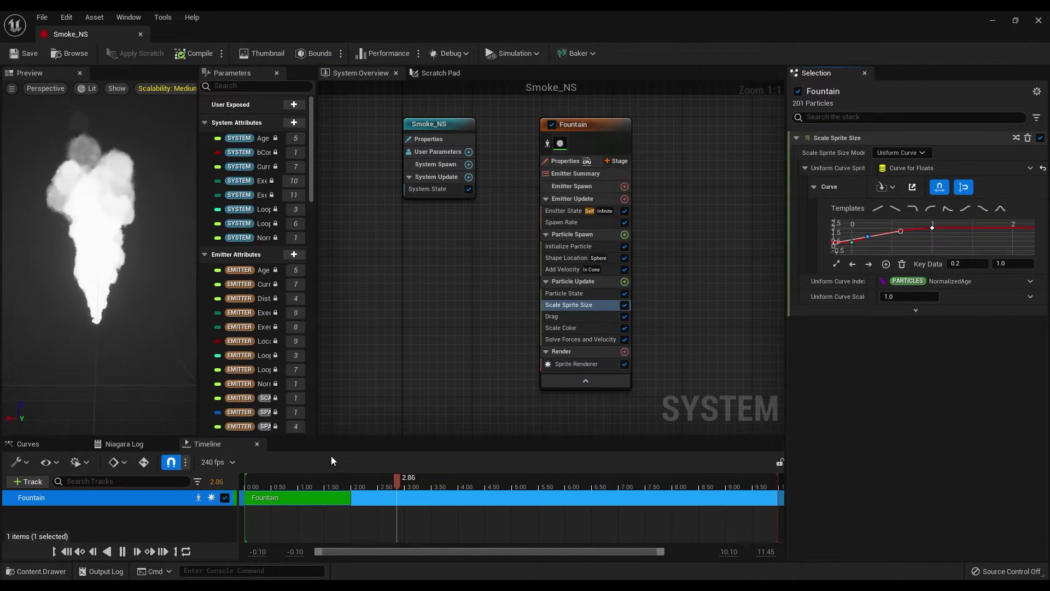
# Set the Initialize Particle colour to 0.2, 0.2, 0.2 and save Smoke_NS.
pyautogui.click(602, 248)
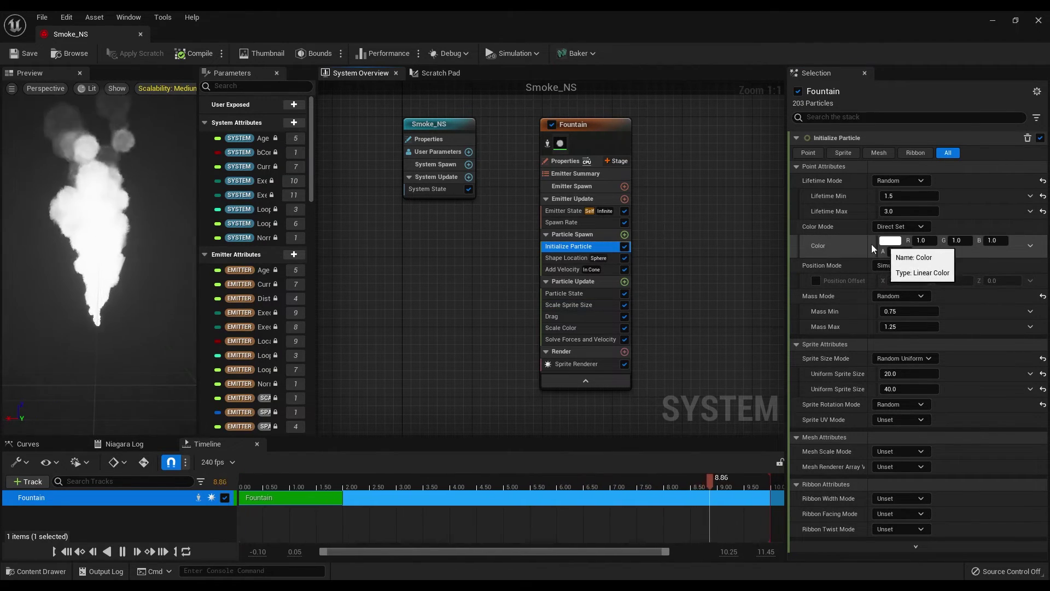
pyautogui.click(933, 240)
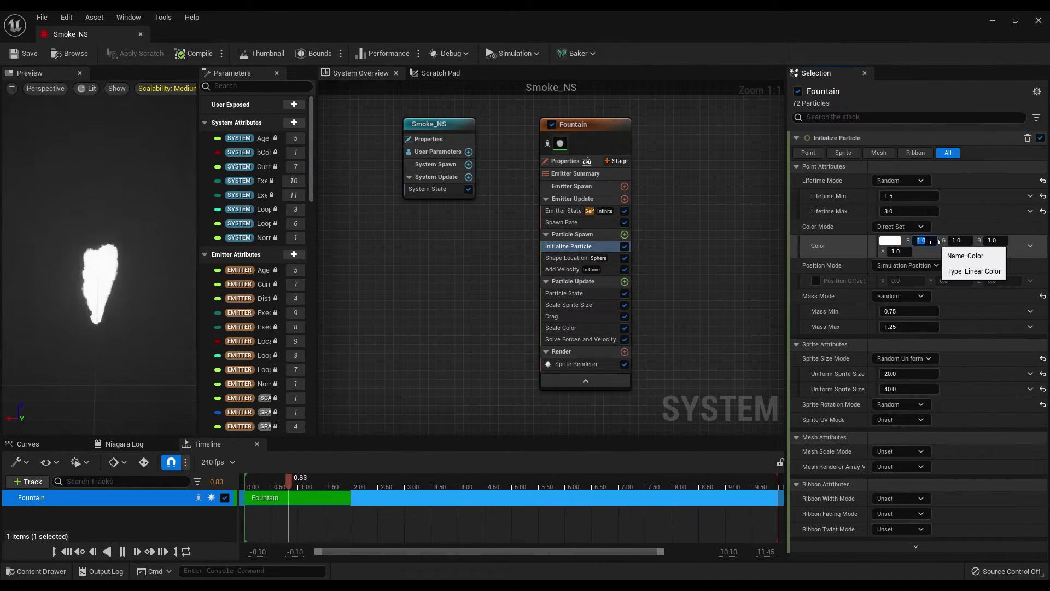
pyautogui.write('0.2')
pyautogui.press('Tab')
pyautogui.write('0')
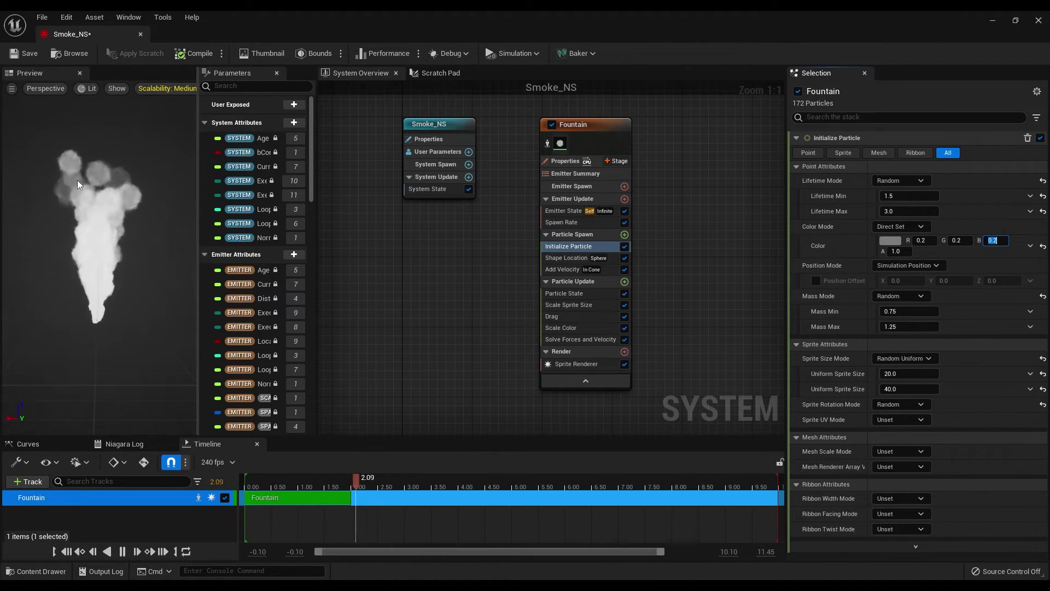
pyautogui.click(923, 241)
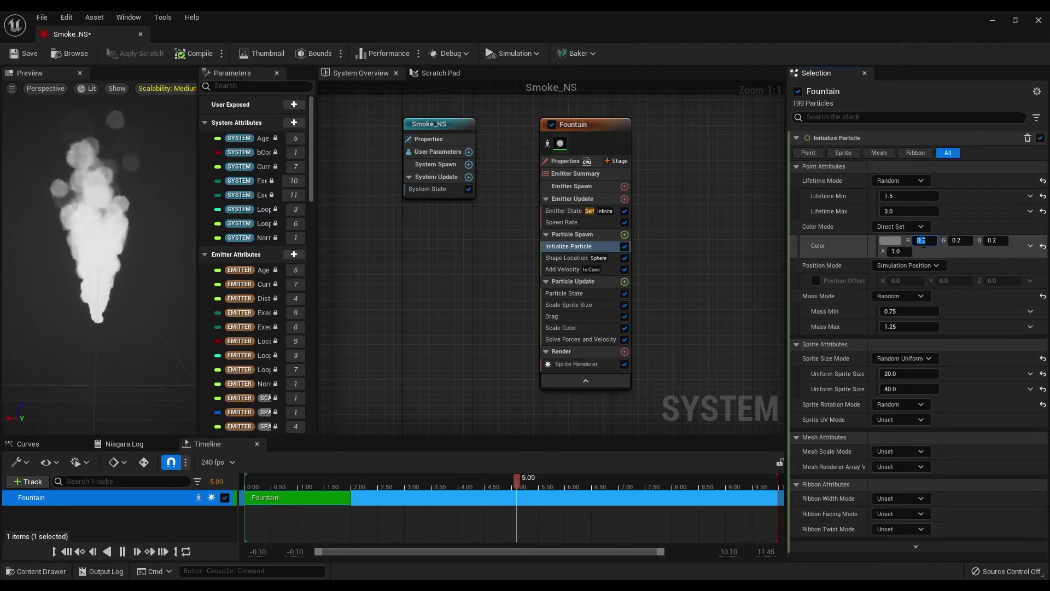
pyautogui.write('10')
pyautogui.press('Return')
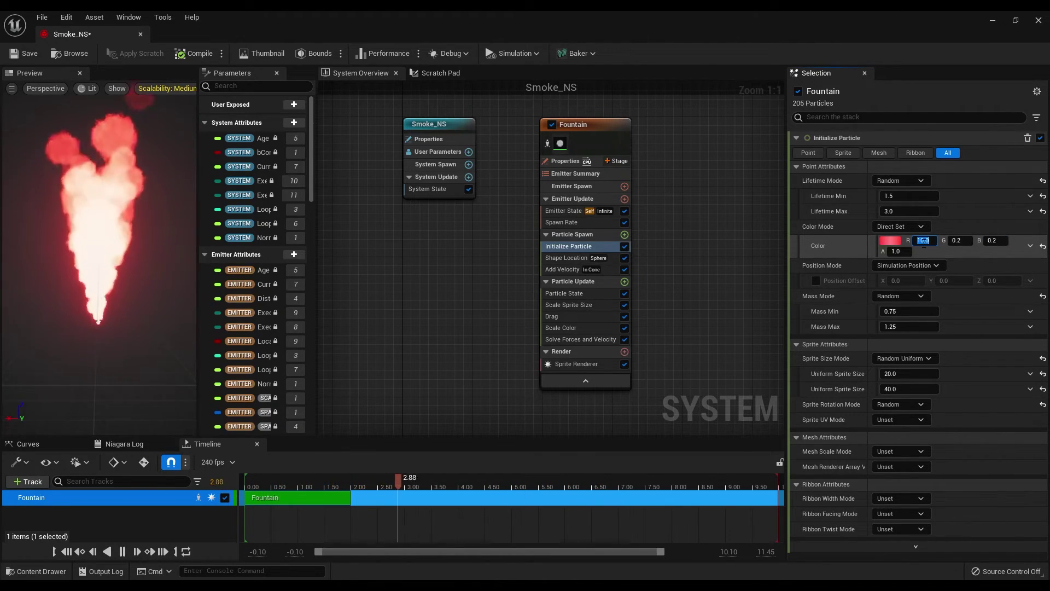
pyautogui.write('0')
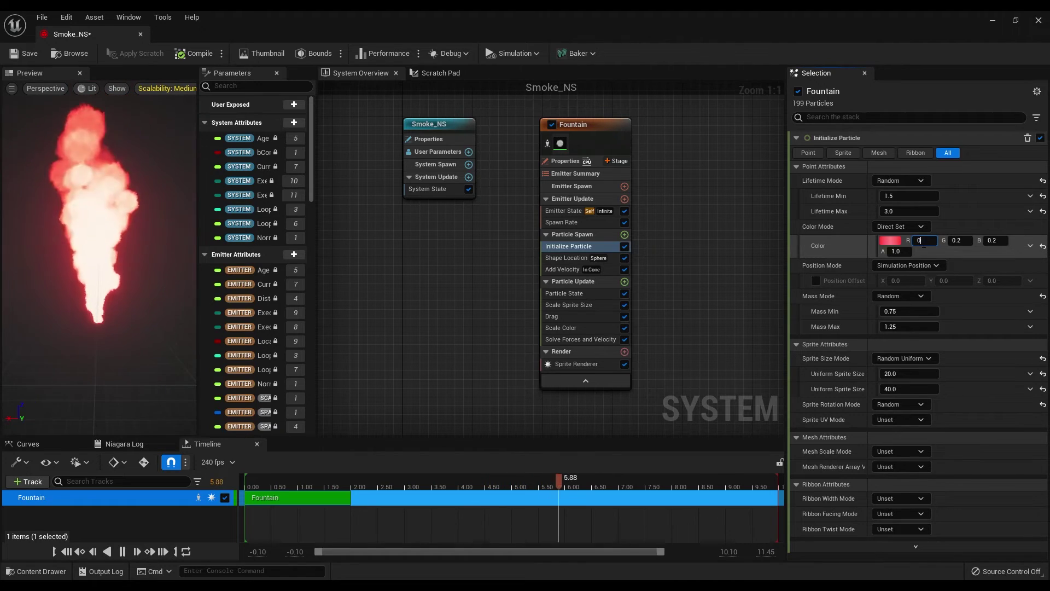
pyautogui.press('Return')
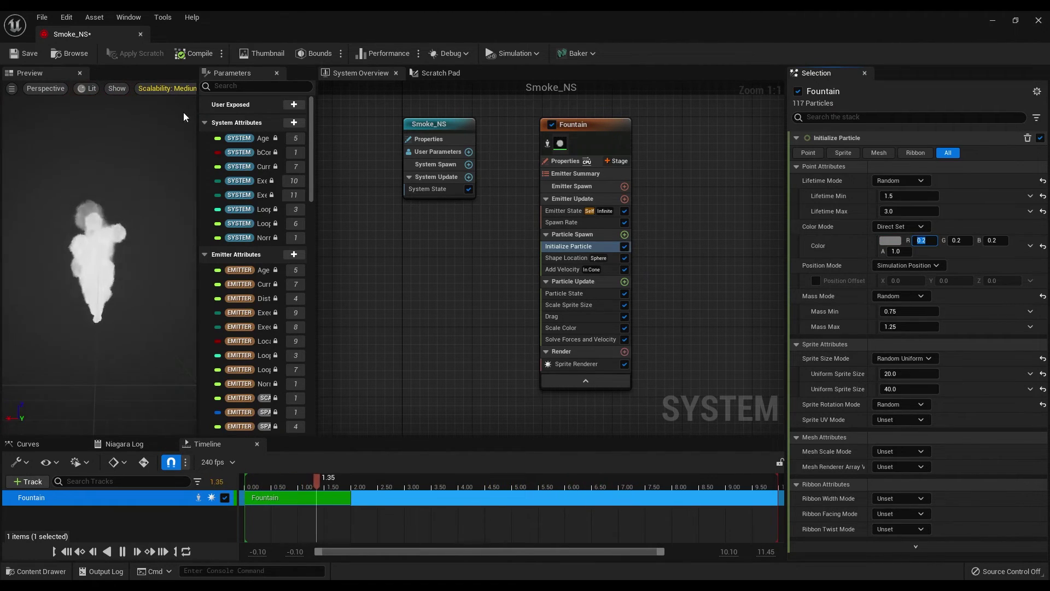
pyautogui.click(25, 53)
# Reopen Smoke_NS and set the colour's red and blue channels to 0.1.
pyautogui.click(994, 21)
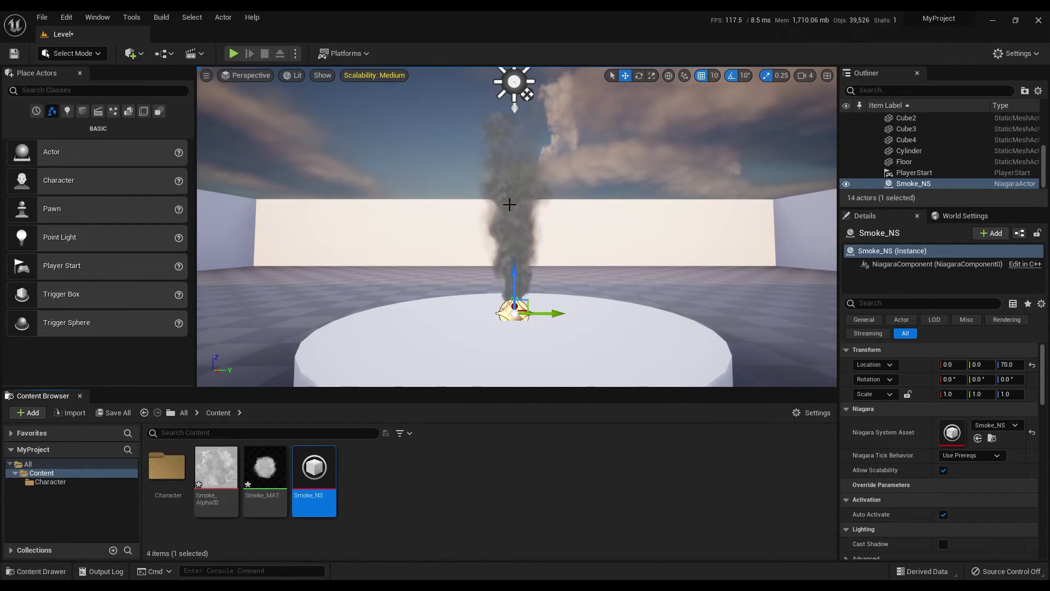
pyautogui.doubleClick(314, 470)
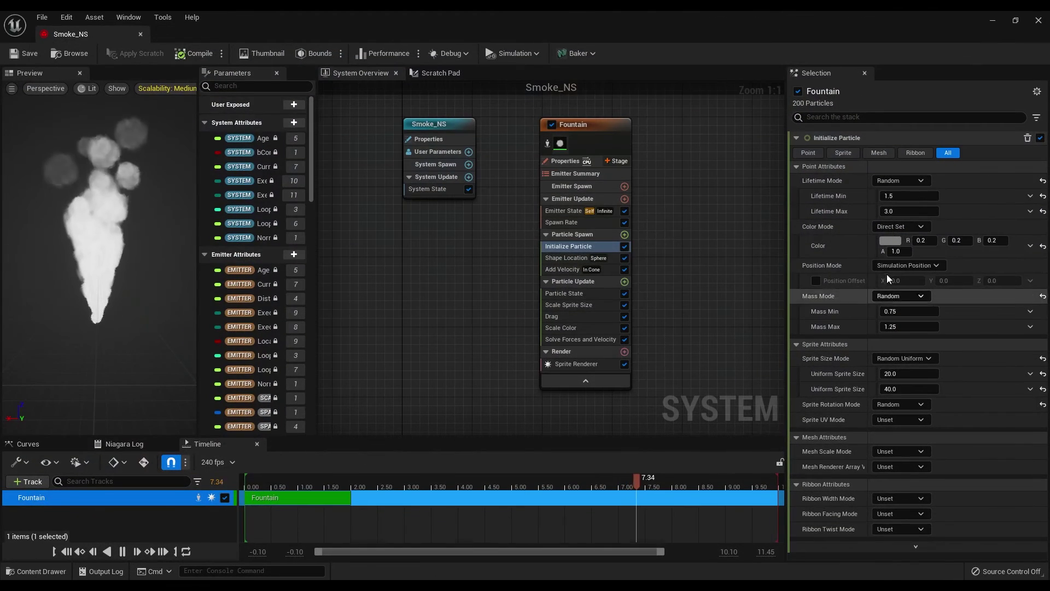
pyautogui.write('0.1')
pyautogui.press('Tab')
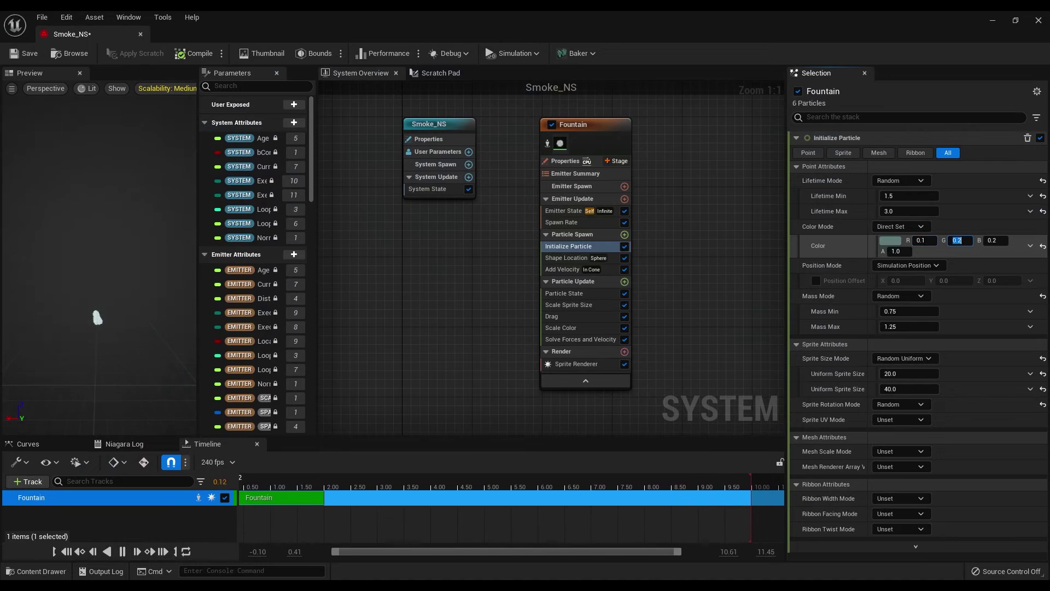
pyautogui.write('0.1')
# Save, then play the level and walk toward the smoking pedestal.
pyautogui.click(21, 54)
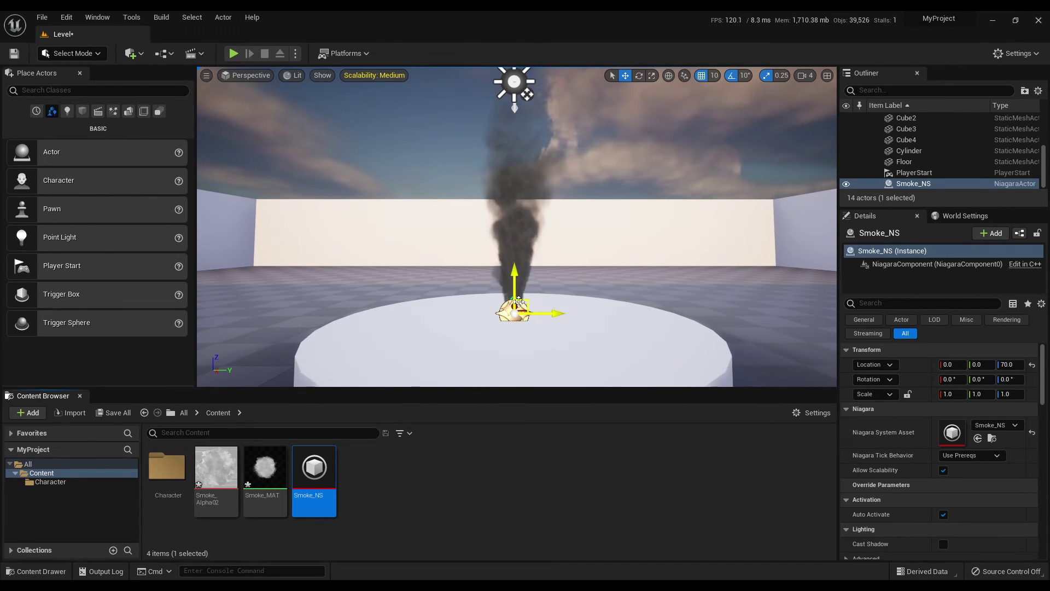
pyautogui.click(234, 53)
pyautogui.press('w')
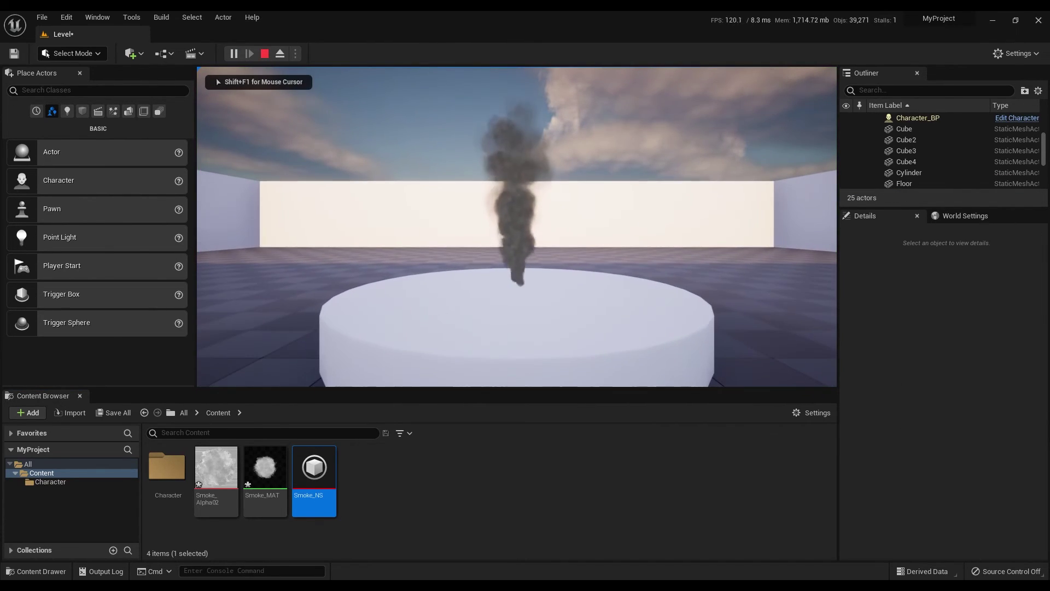